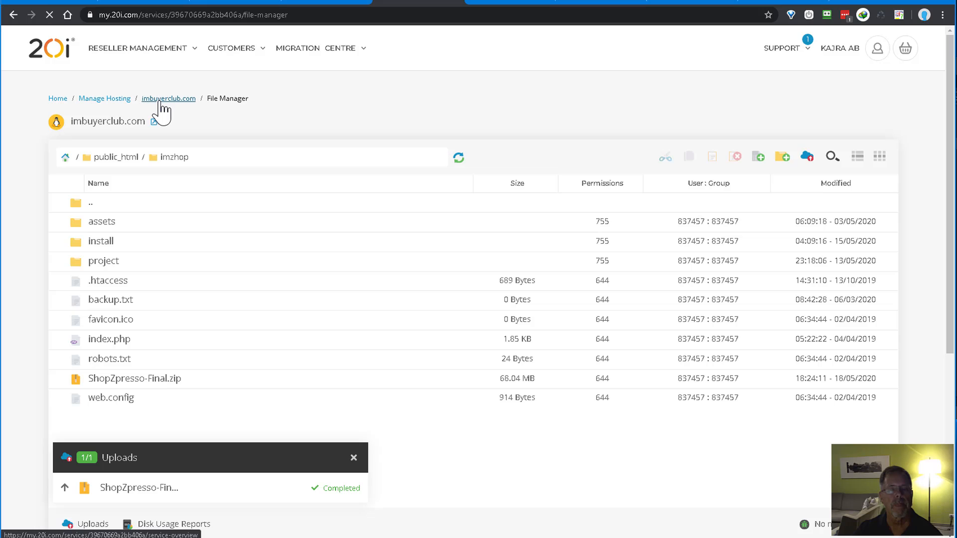
- Open the imbuyerclub.com hosting package overview and examine its Web Files, Email, Web Tools, Domain Names and Security sections
left_click(160, 100)
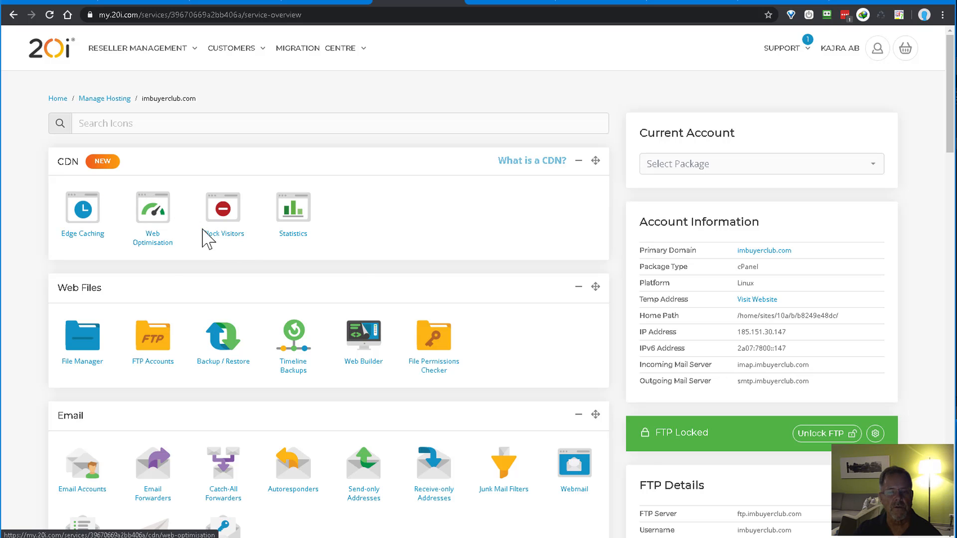
scroll(366, 223, "down", 1)
scroll(366, 232, "down", 1)
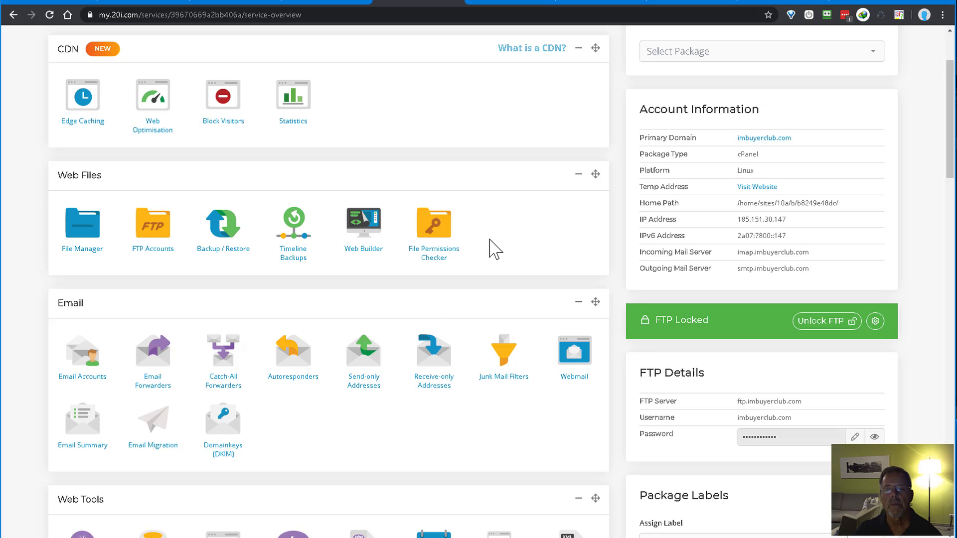
scroll(491, 241, "down", 2)
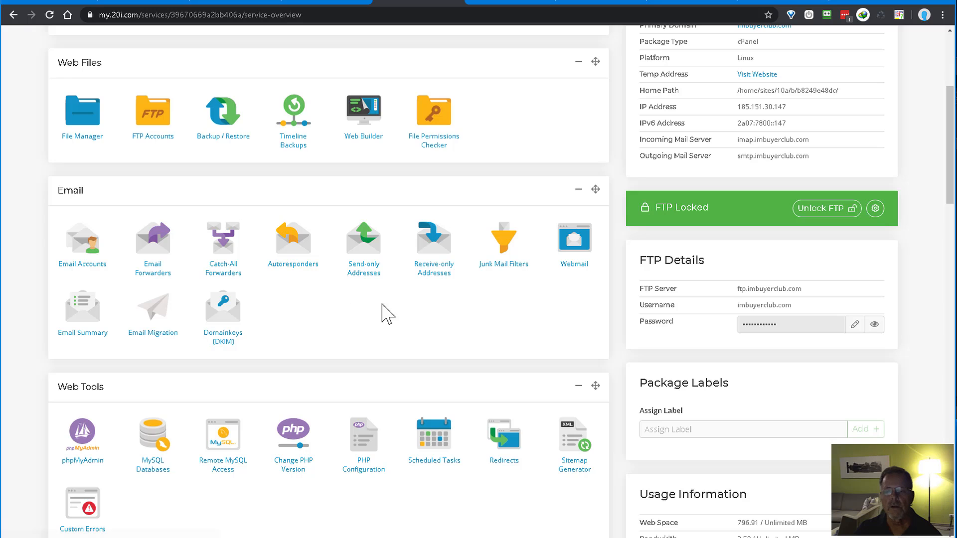
scroll(373, 281, "down", 1)
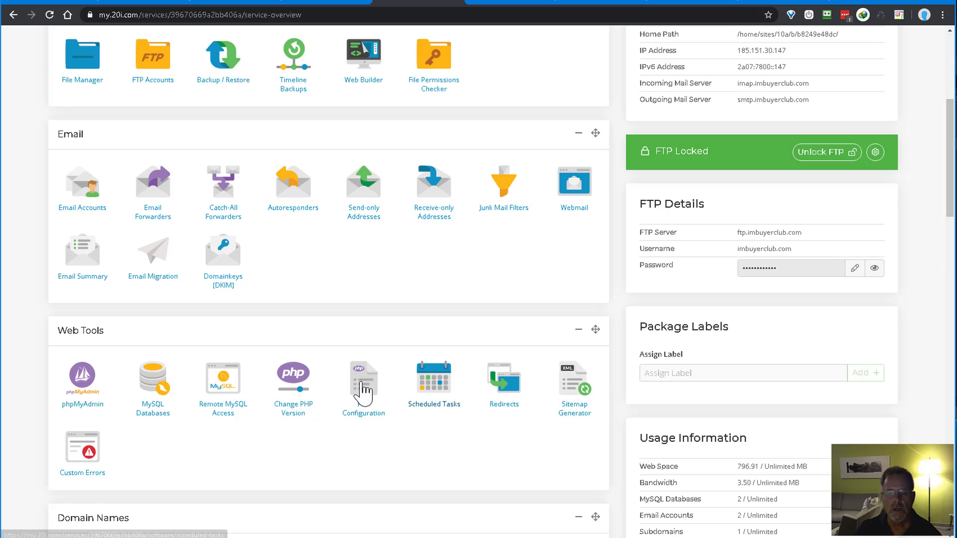
scroll(363, 391, "down", 3)
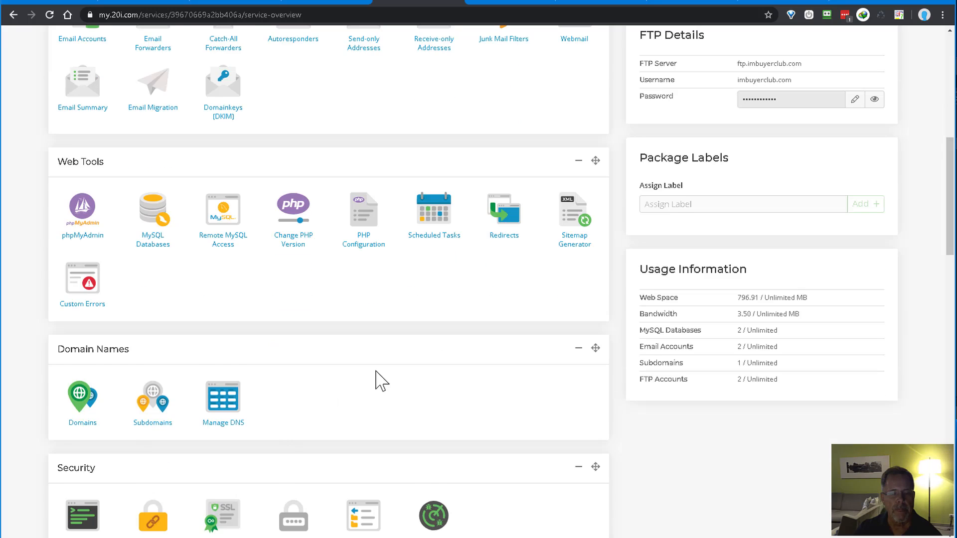
scroll(382, 381, "down", 1)
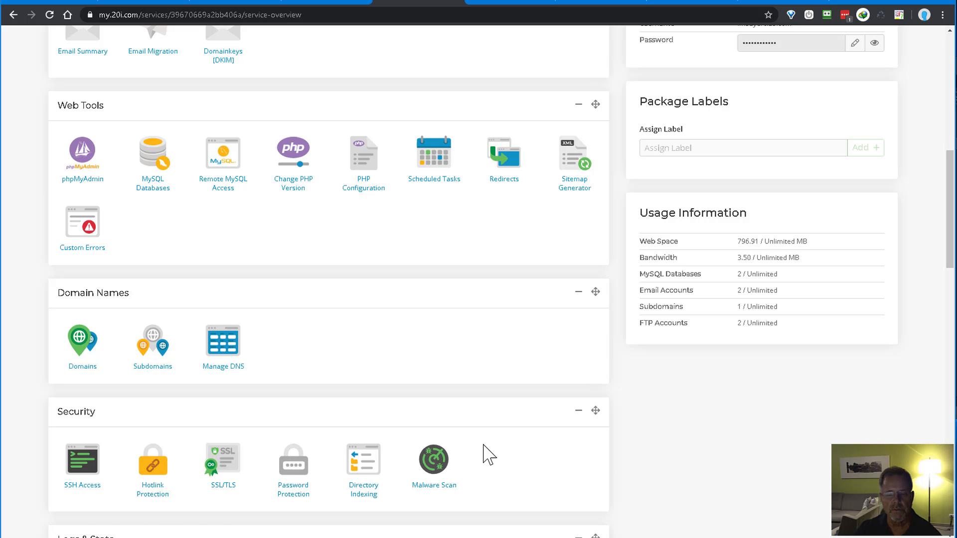
scroll(494, 440, "down", 1)
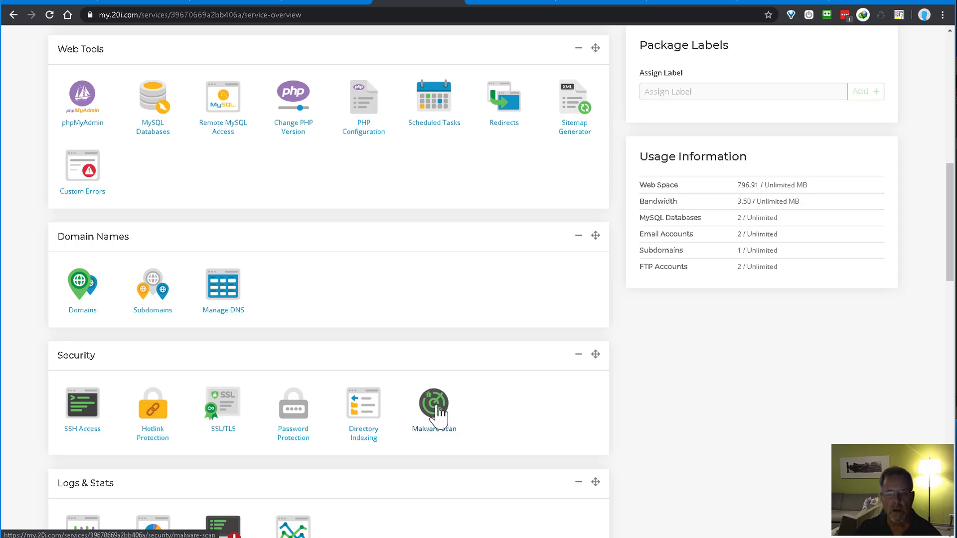
scroll(482, 412, "down", 5)
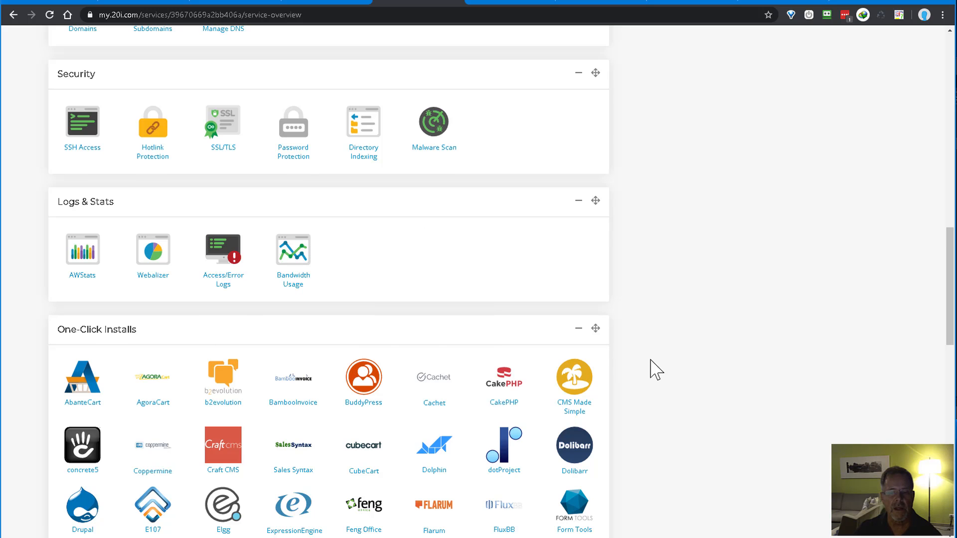
- Look through the applications offered as One-Click Installs for the hosting package, including WordPress
scroll(655, 370, "down", 6)
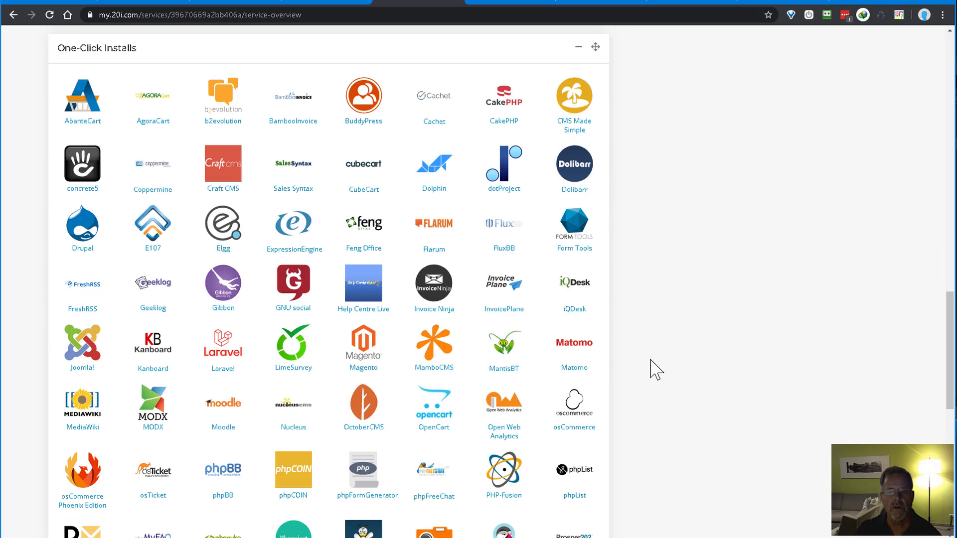
scroll(656, 370, "down", 5)
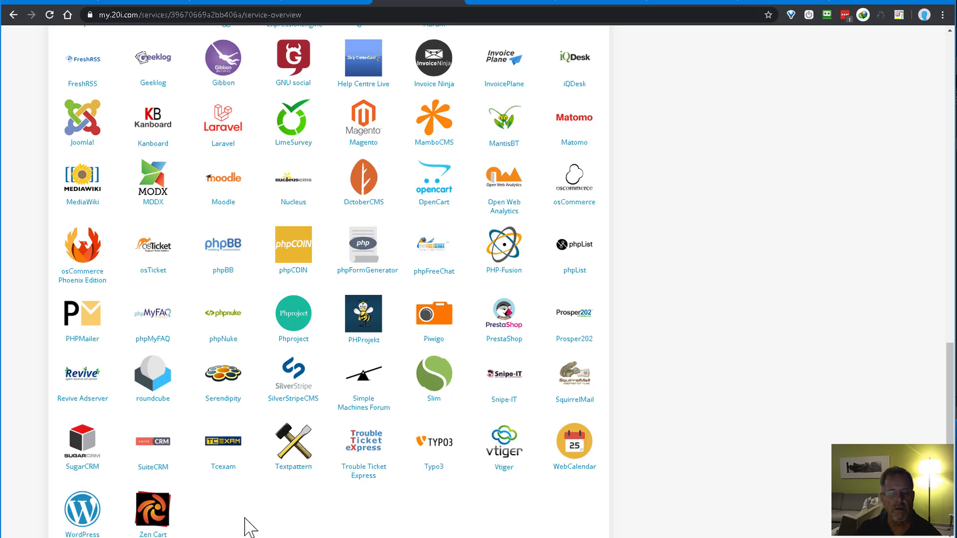
scroll(238, 506, "down", 1)
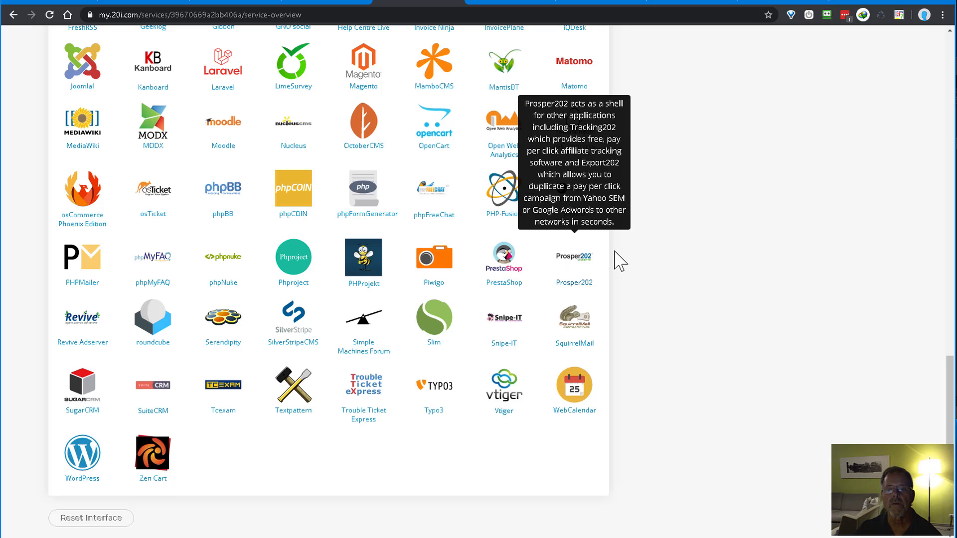
scroll(647, 262, "up", 1)
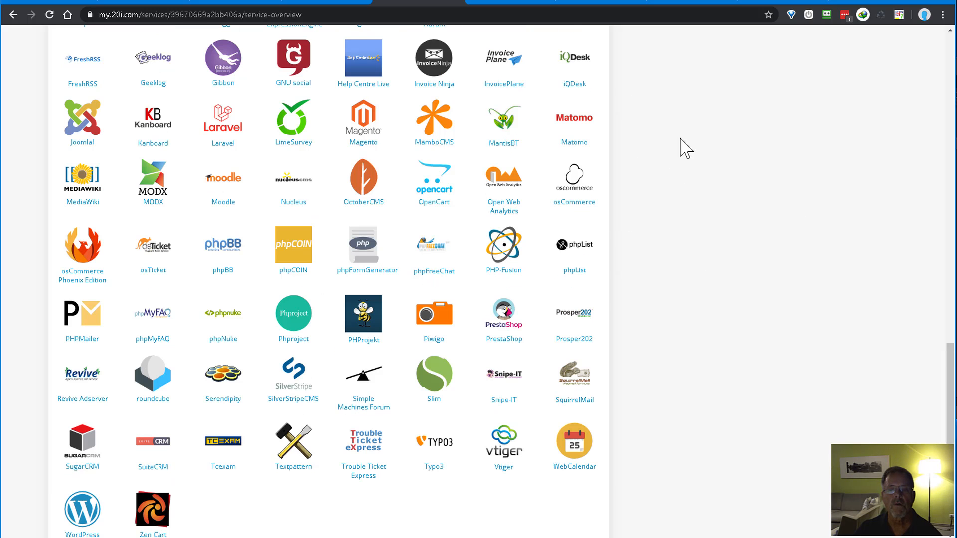
mouse_move(369, 119)
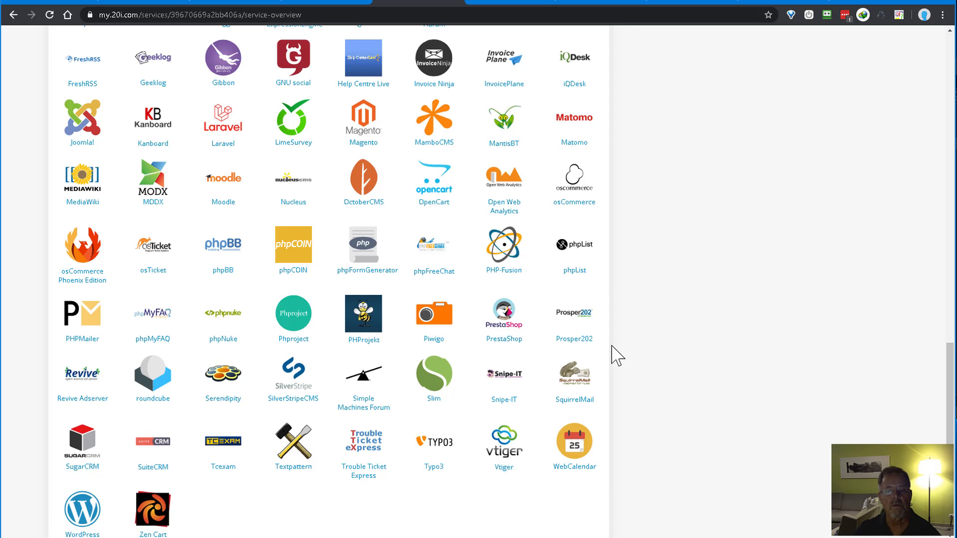
scroll(635, 352, "down", 2)
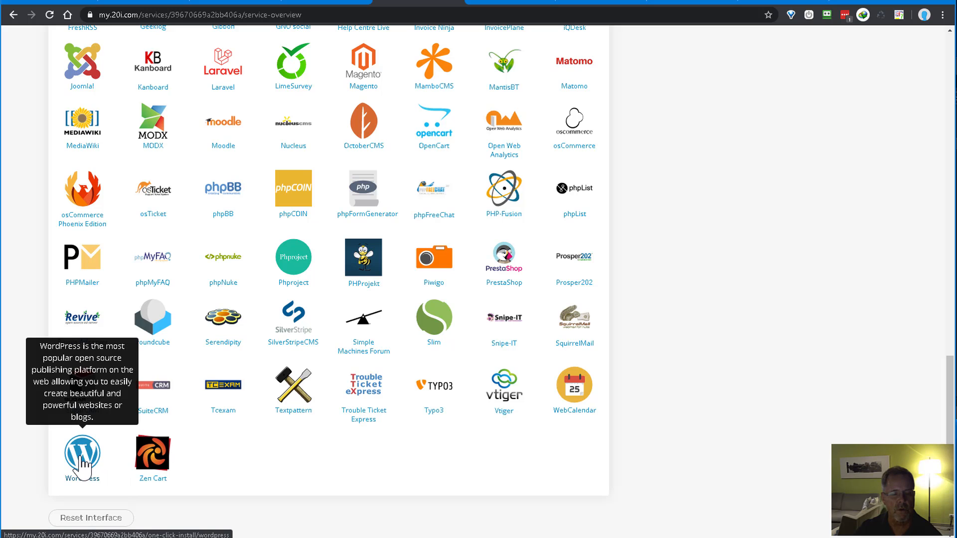
- View the domain management page for the hosting package and return to the imbuyerclub.com overview
scroll(671, 394, "up", 20)
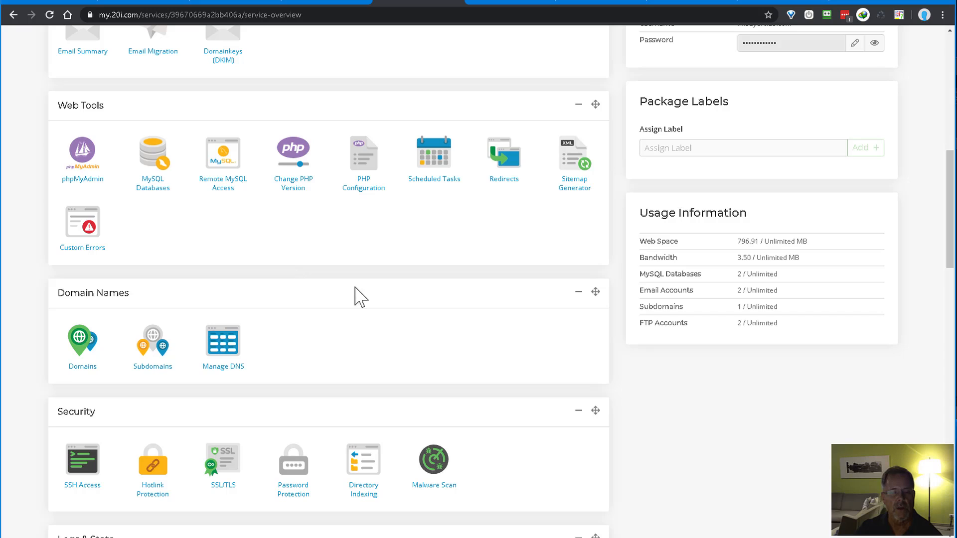
left_click(87, 344)
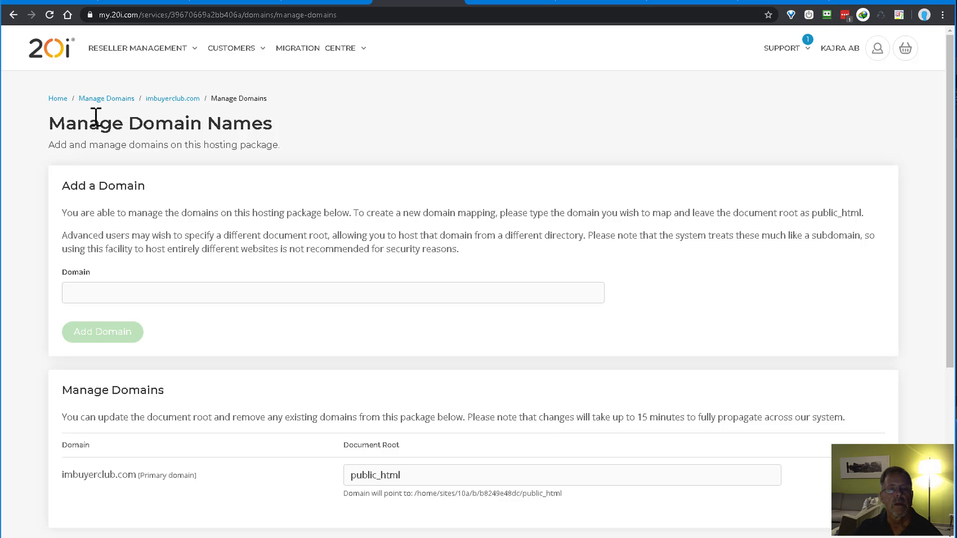
left_click(172, 99)
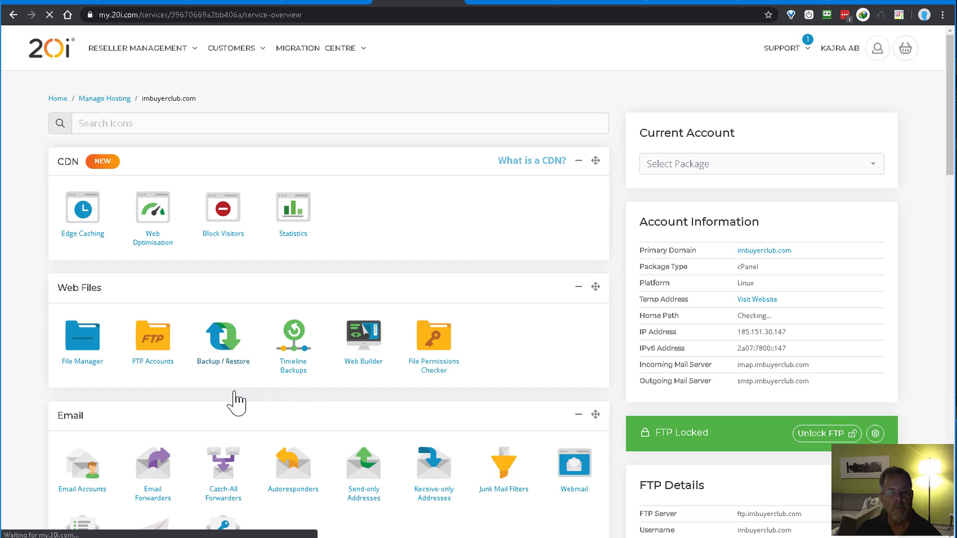
- Open the subdomain management page and review the document root of imzhop.imbuyerclub.com
scroll(244, 403, "down", 2)
scroll(259, 406, "down", 6)
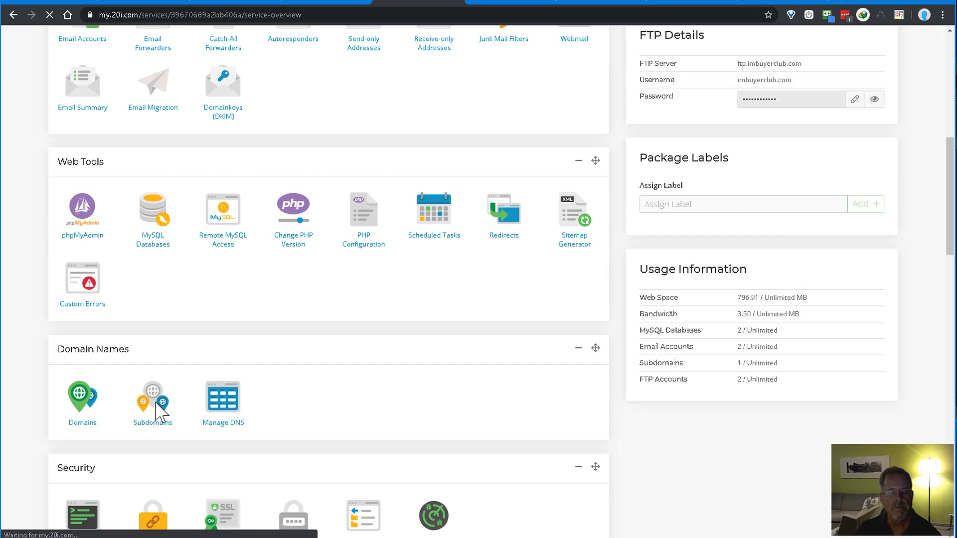
scroll(158, 410, "down", 1)
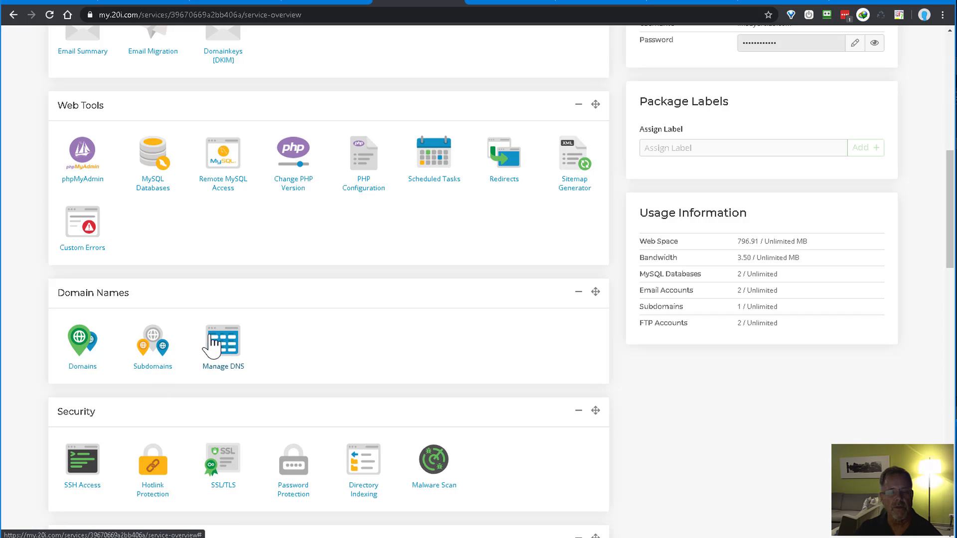
left_click(158, 351)
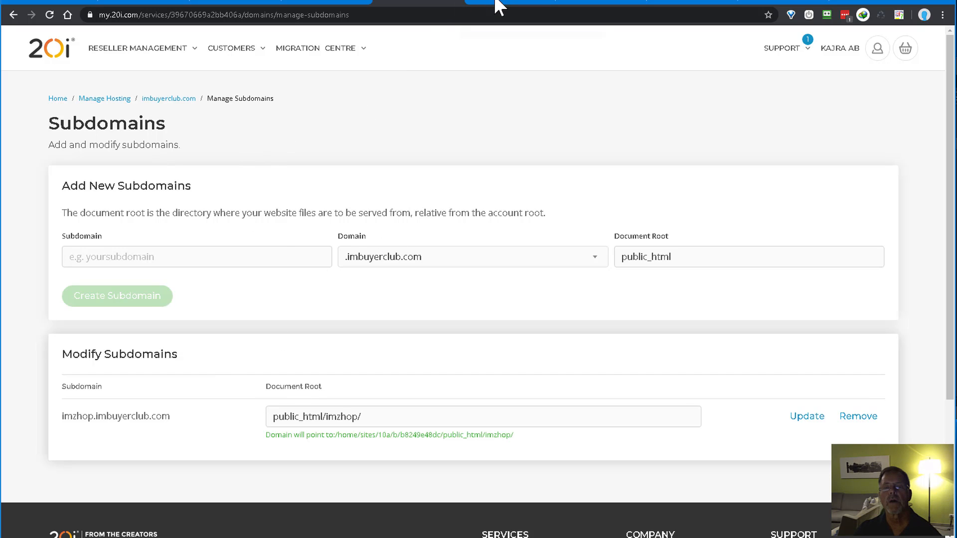
- Open the package's File Manager and browse to the public_html/imzhop folder to check its contents
left_click(158, 99)
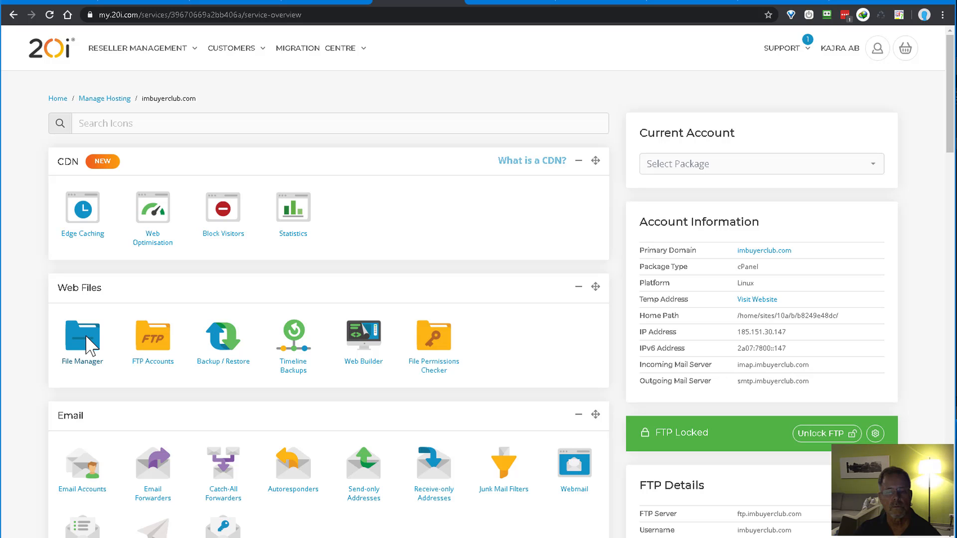
left_click(86, 337)
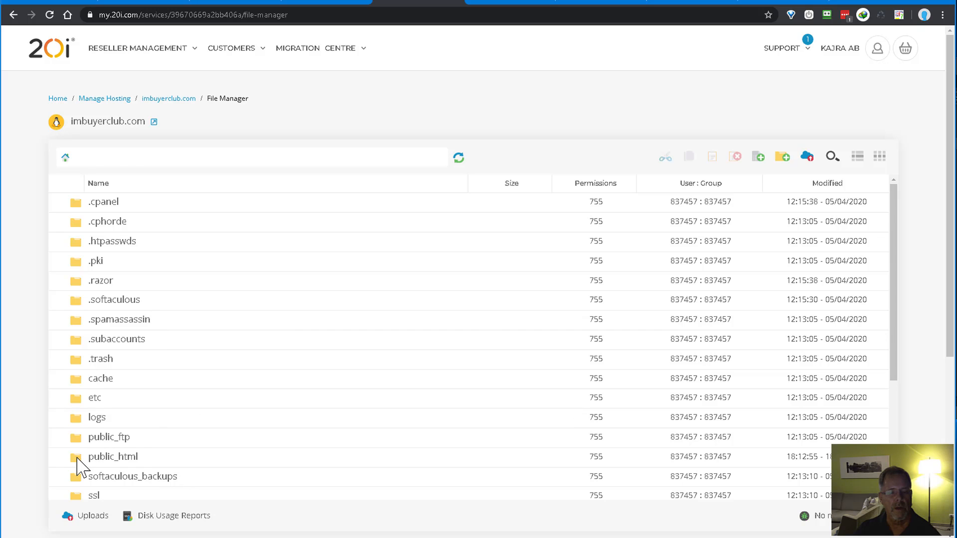
double_click(78, 459)
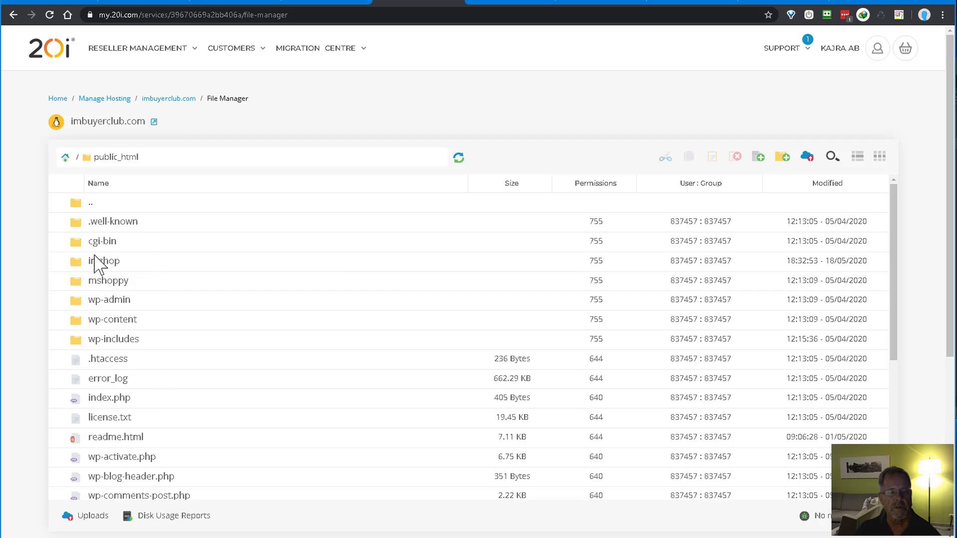
scroll(206, 375, "down", 4)
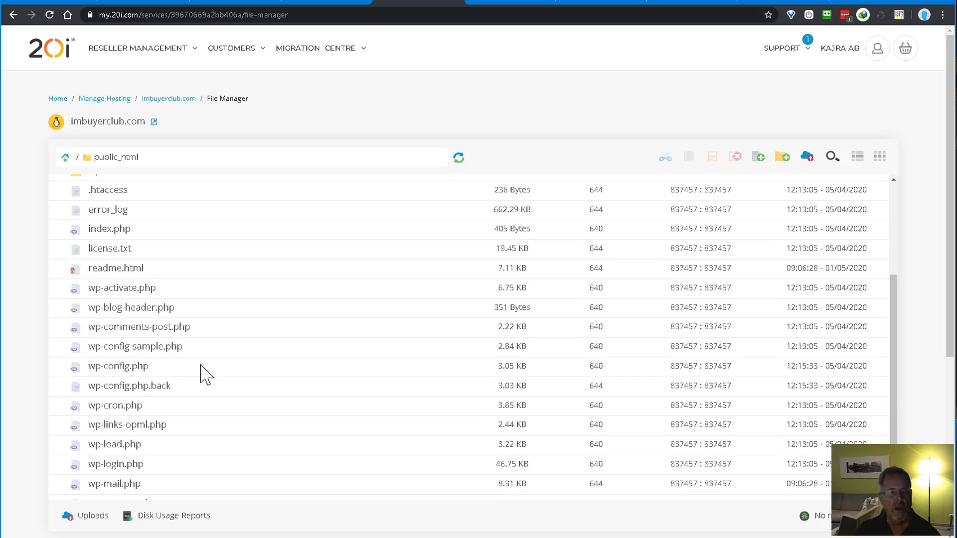
scroll(204, 374, "up", 4)
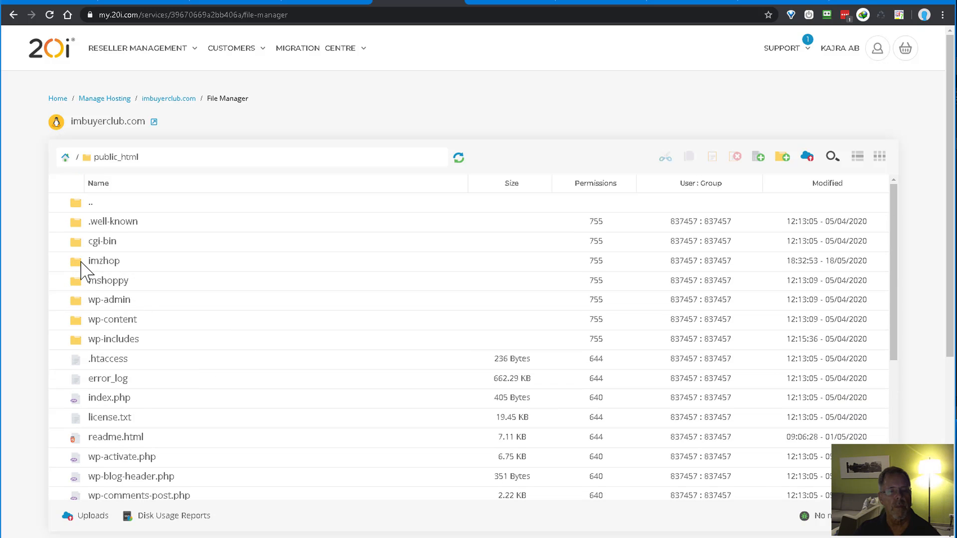
double_click(81, 263)
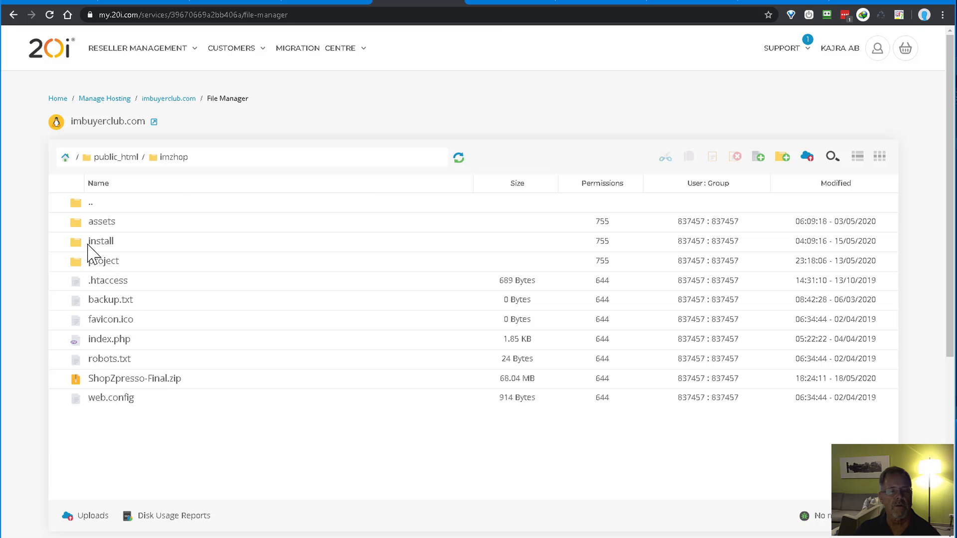
- Switch to the ShopZPresso installer at imzhop.imbuyerclub.com/install, start the installation and check the server requirements list
left_click(498, 5)
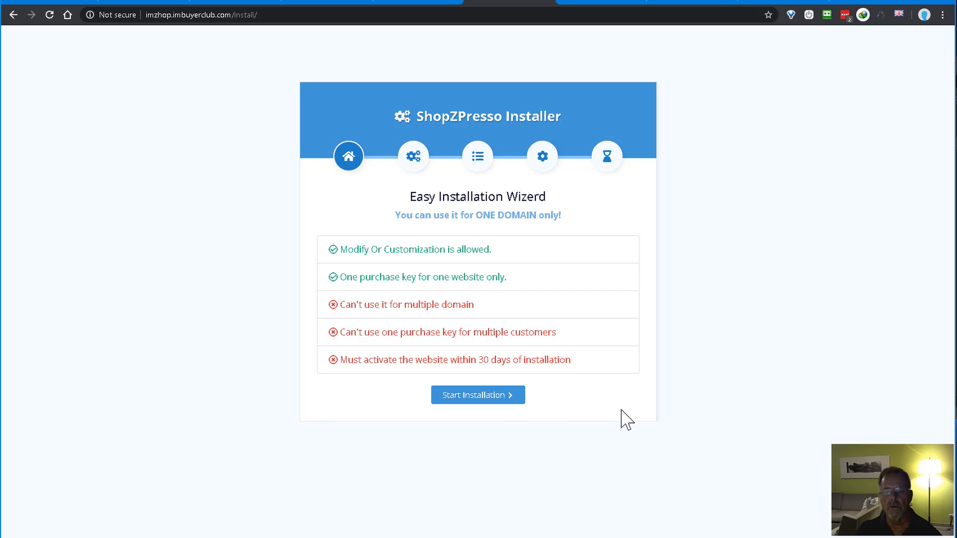
left_click(481, 398)
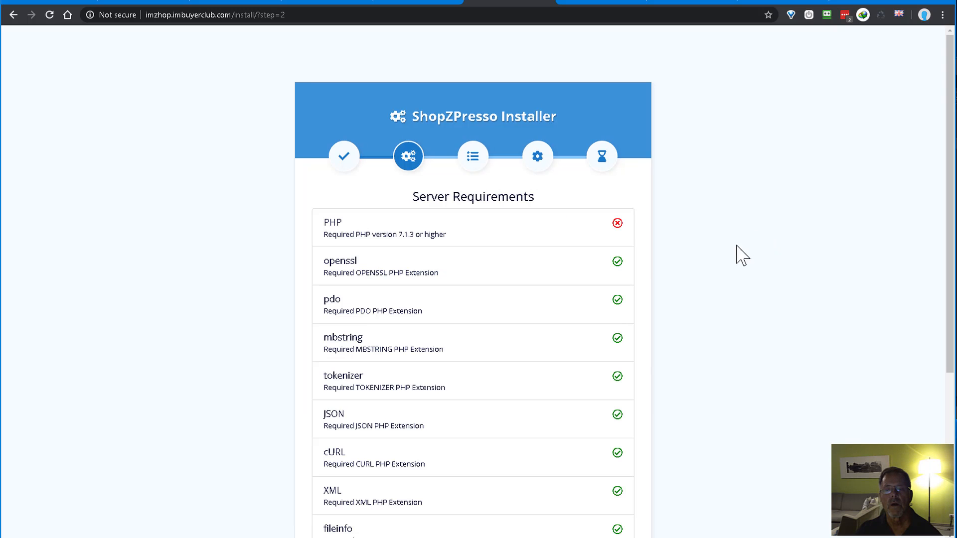
scroll(688, 274, "down", 3)
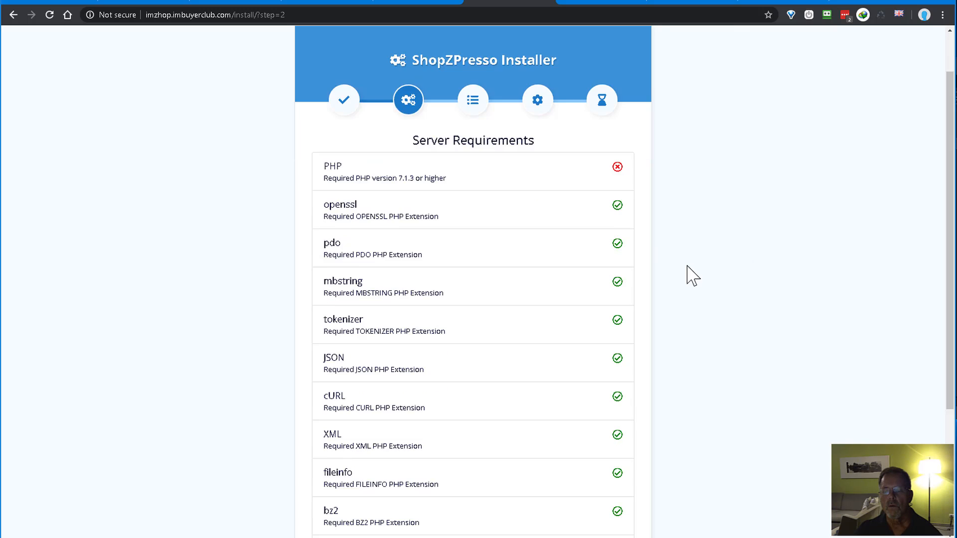
scroll(692, 294, "down", 1)
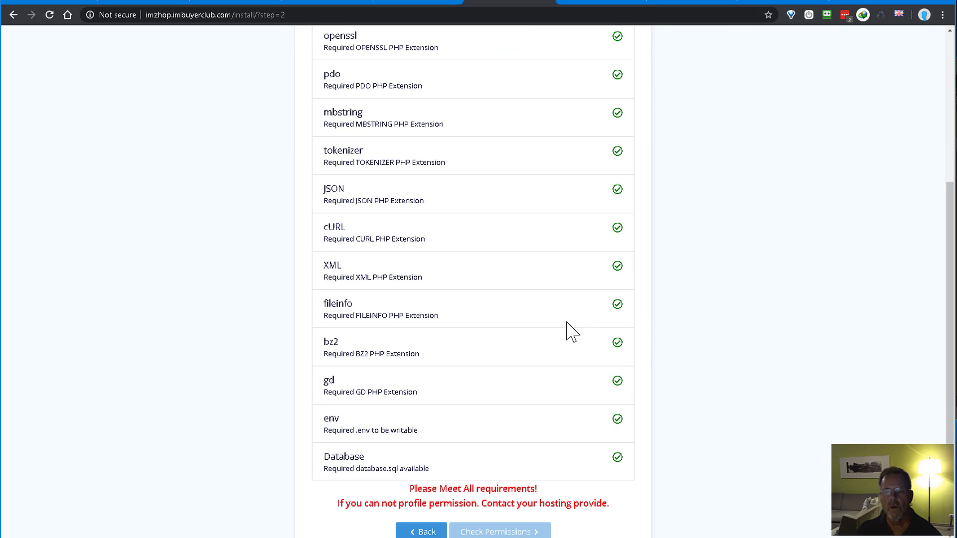
scroll(684, 331, "up", 4)
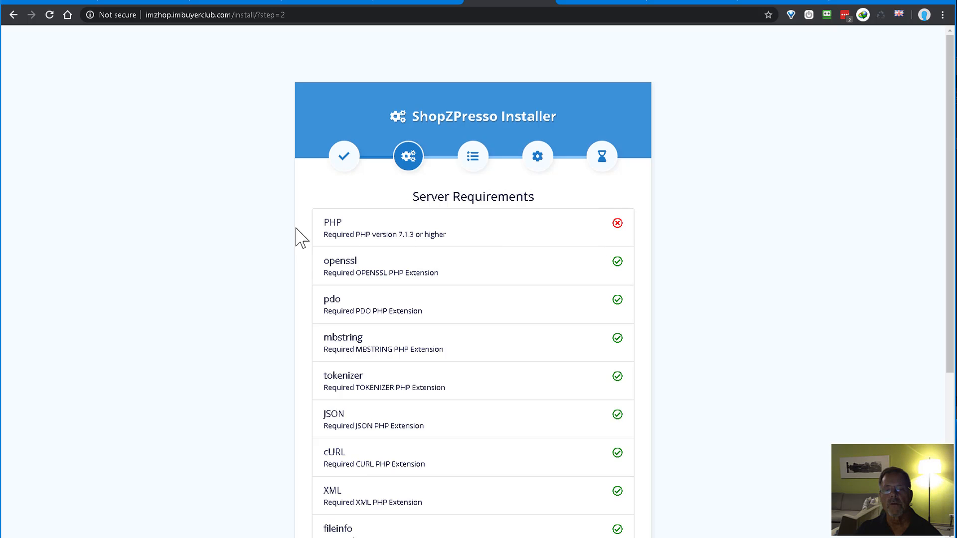
- Go back to the imbuyerclub.com hosting package and open its PHP version settings
left_click(414, 4)
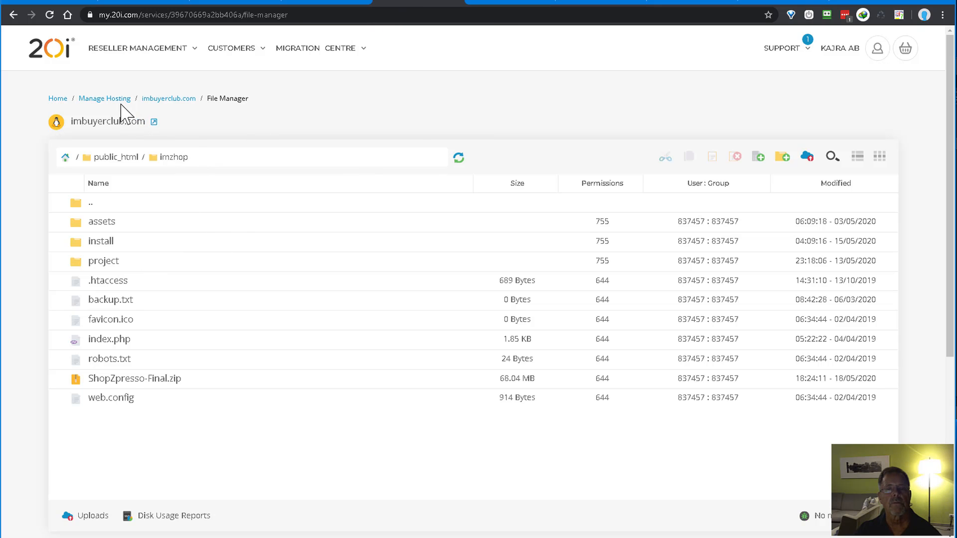
left_click(171, 99)
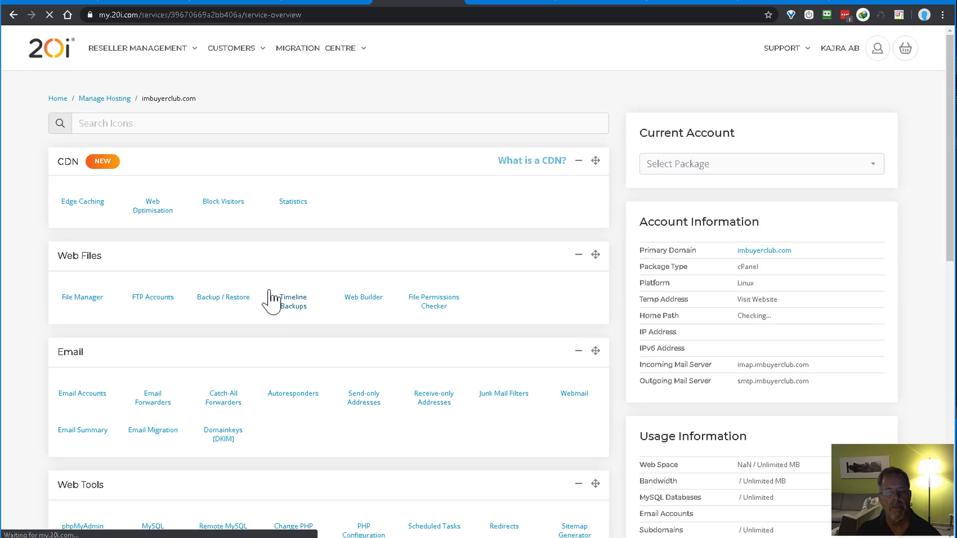
scroll(401, 362, "down", 4)
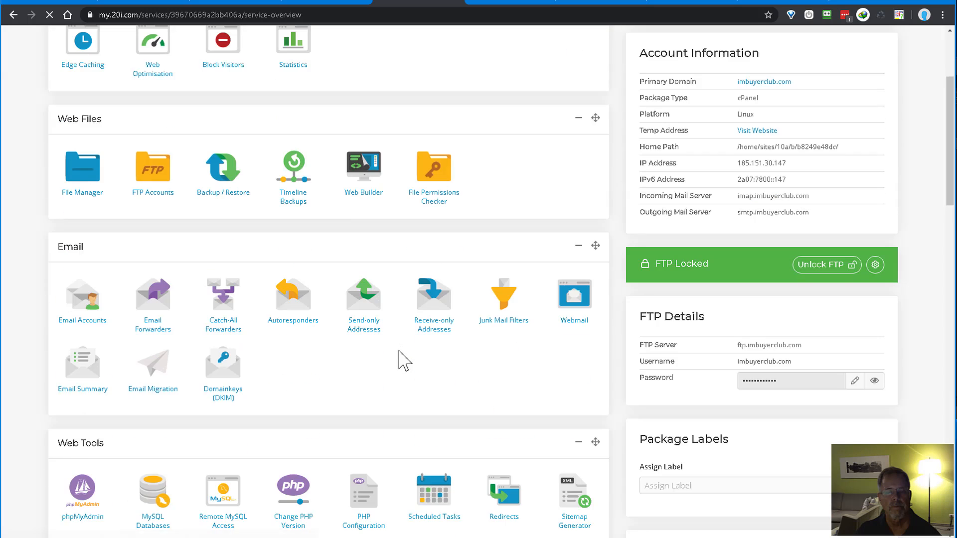
left_click(298, 381)
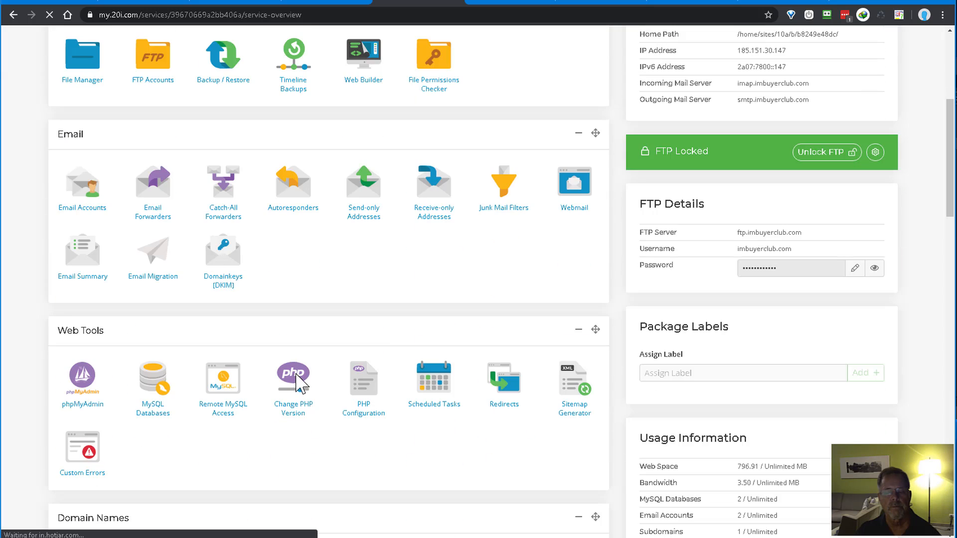
- Change the PHP version of the imbuyerclub.com package to PHP 7.3
left_click(298, 402)
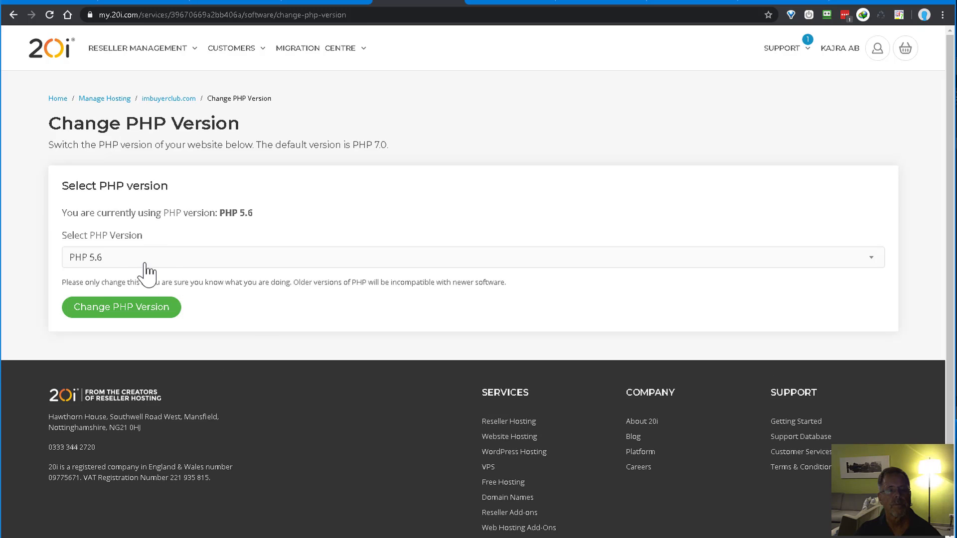
left_click(131, 258)
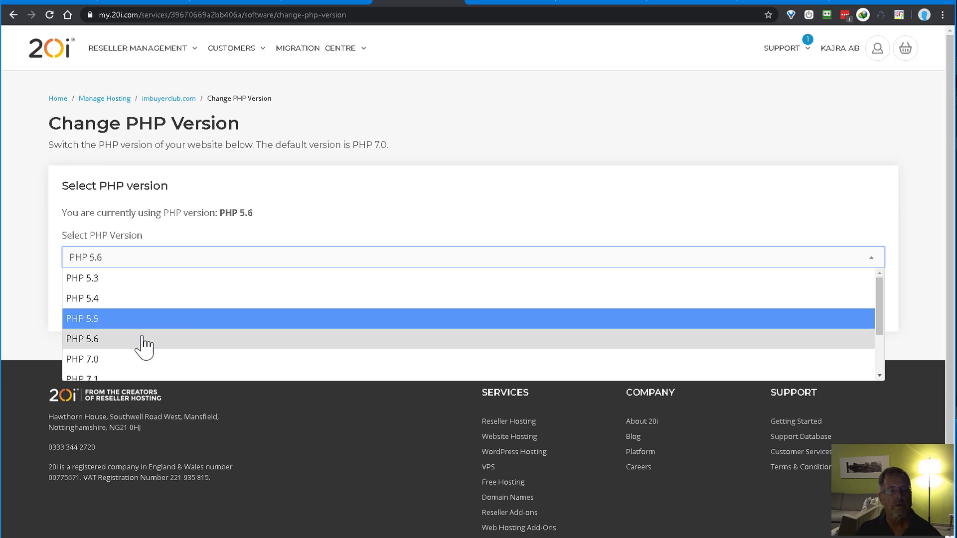
scroll(137, 348, "down", 3)
left_click(100, 364)
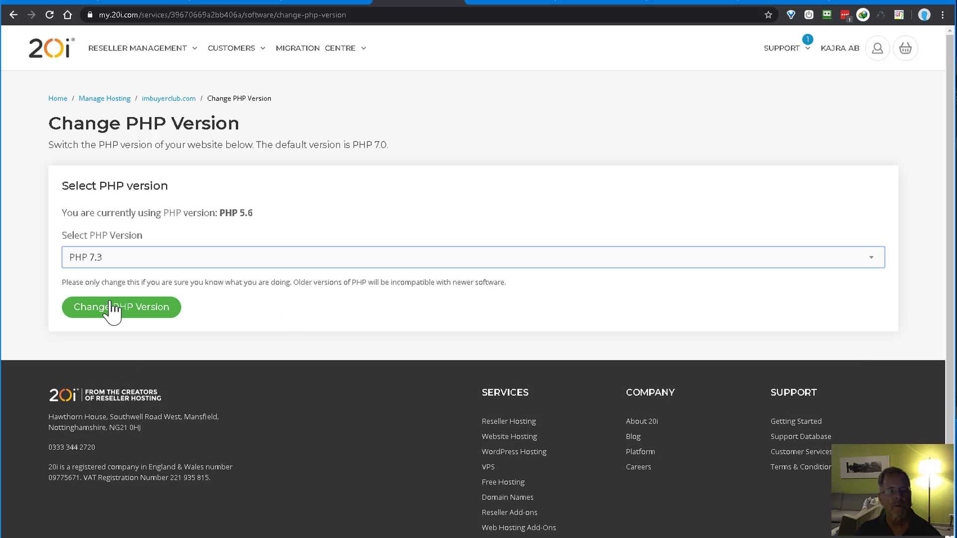
left_click(120, 312)
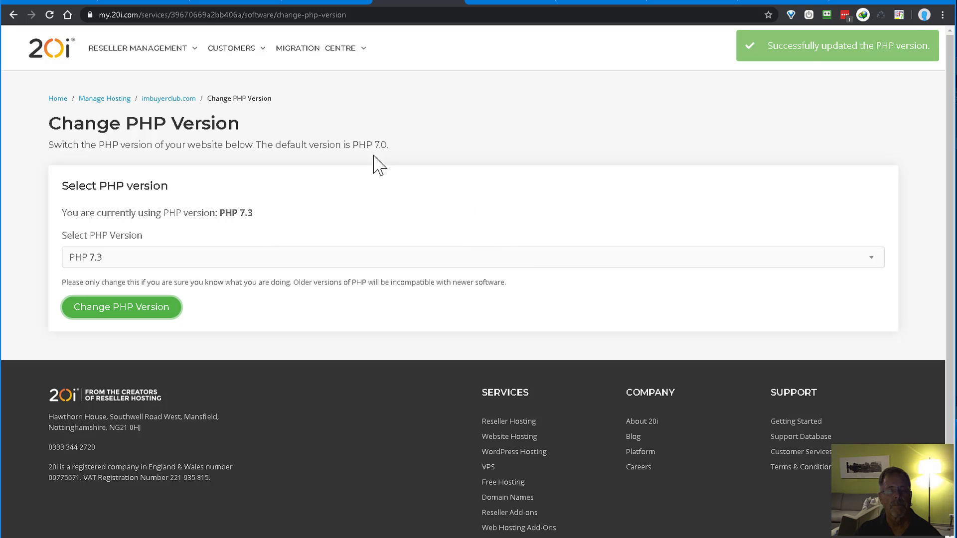
- Return to the ShopZPresso installer, go back to its first page and start the installation again to refresh the server requirements check
left_click(505, 5)
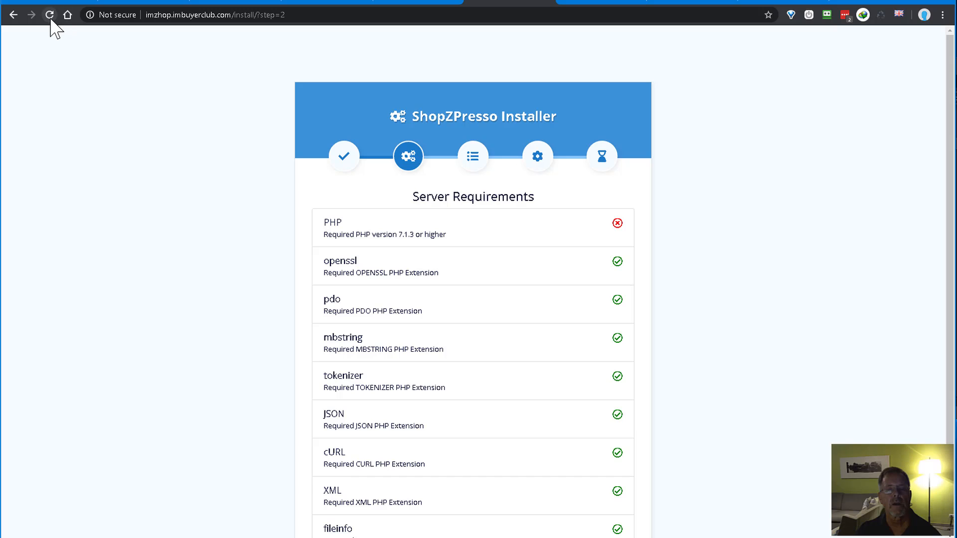
scroll(634, 387, "down", 5)
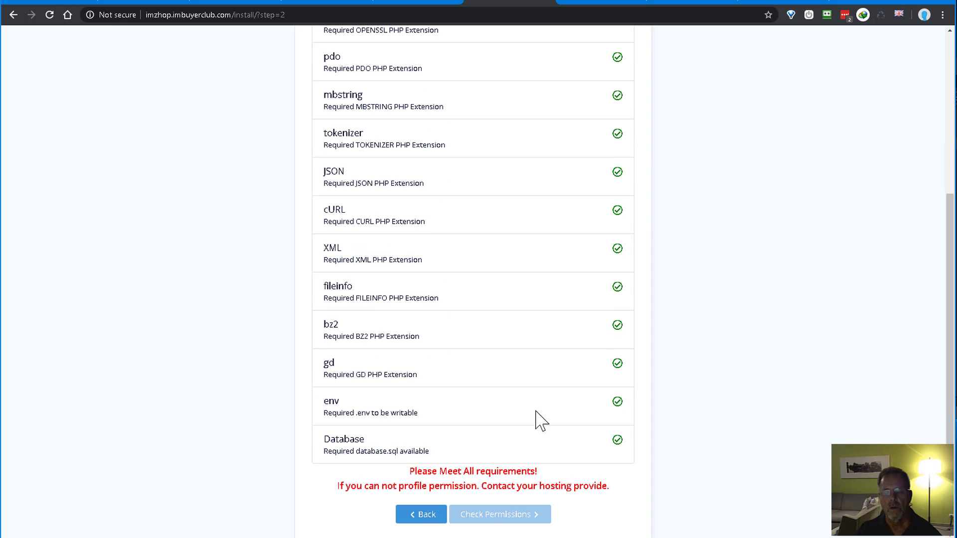
left_click(418, 518)
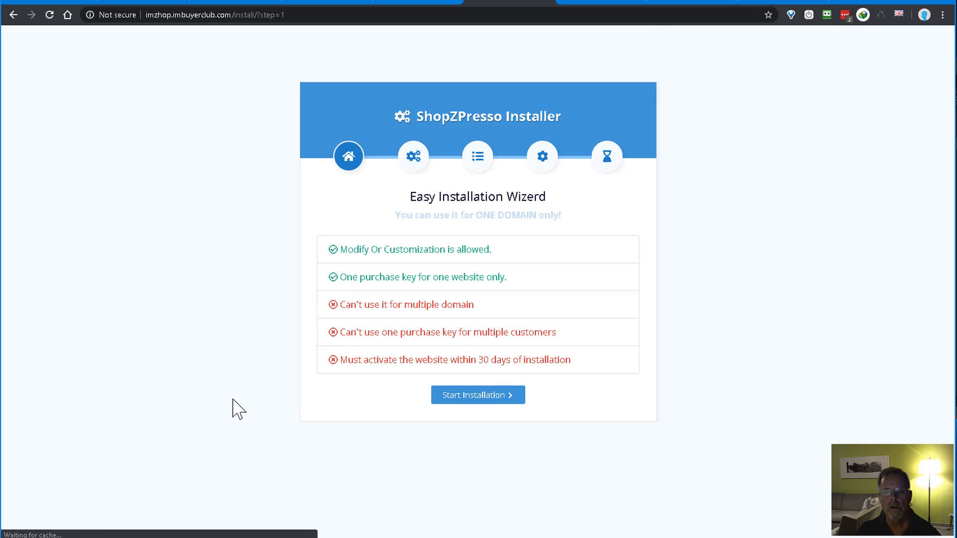
left_click(495, 396)
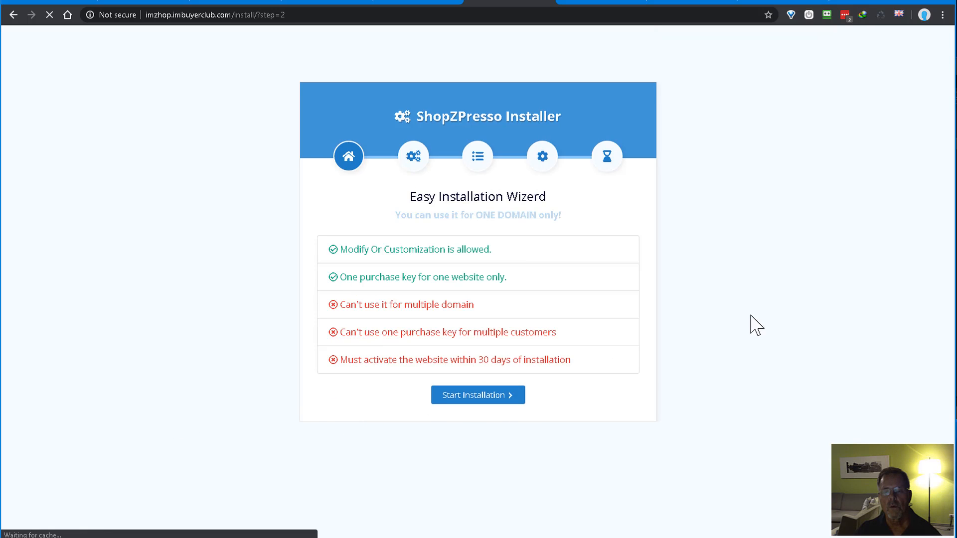
scroll(757, 311, "down", 4)
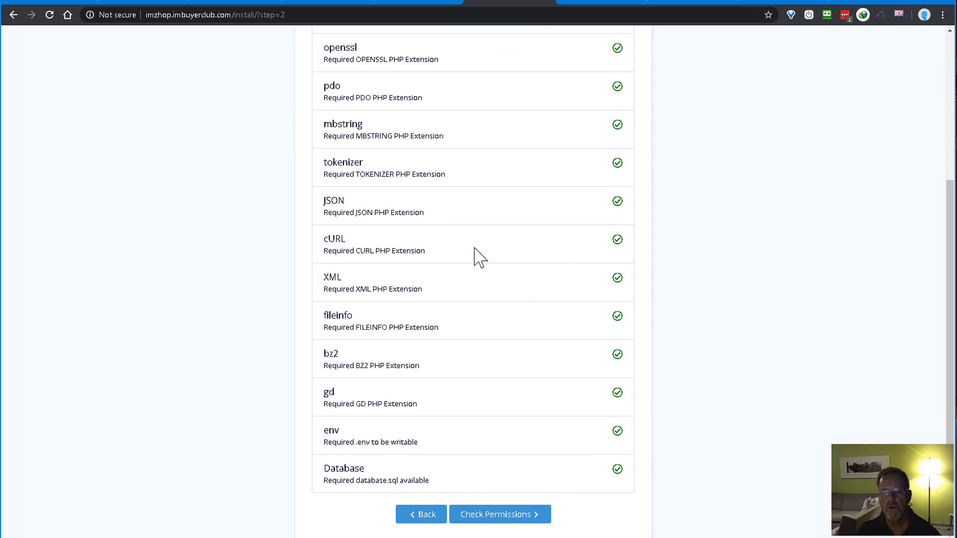
- Review the refreshed server requirements list and proceed through the folder permissions check to the database configuration form
scroll(723, 263, "up", 2)
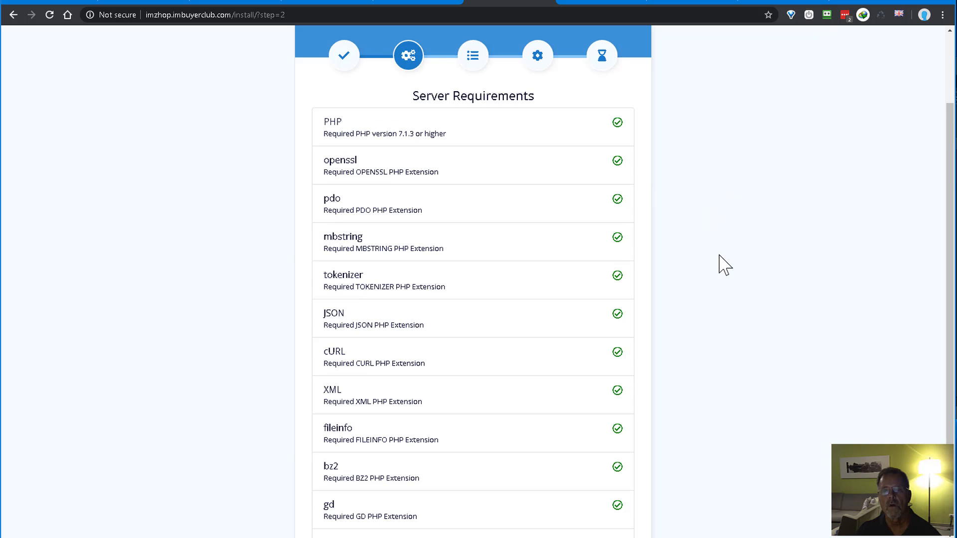
scroll(687, 265, "down", 2)
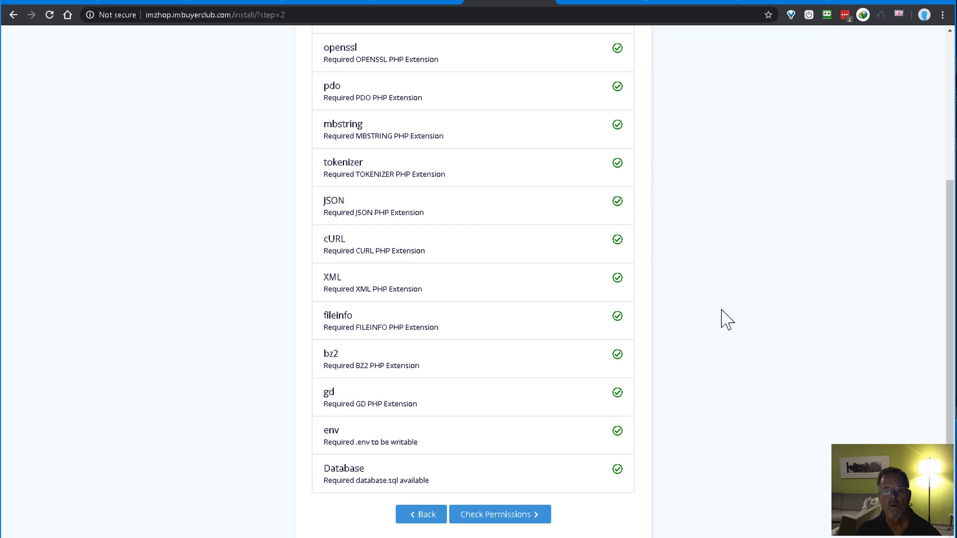
scroll(647, 319, "up", 2)
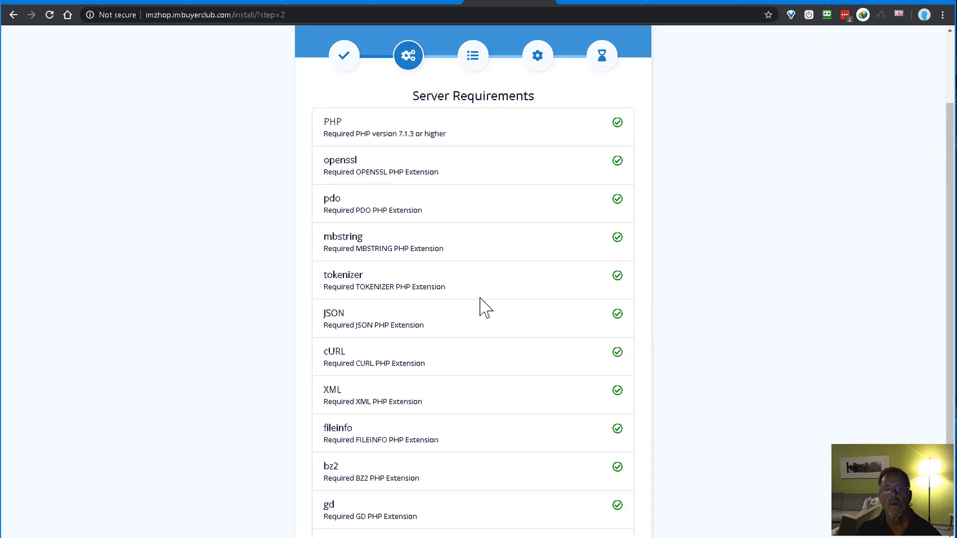
scroll(670, 329, "down", 2)
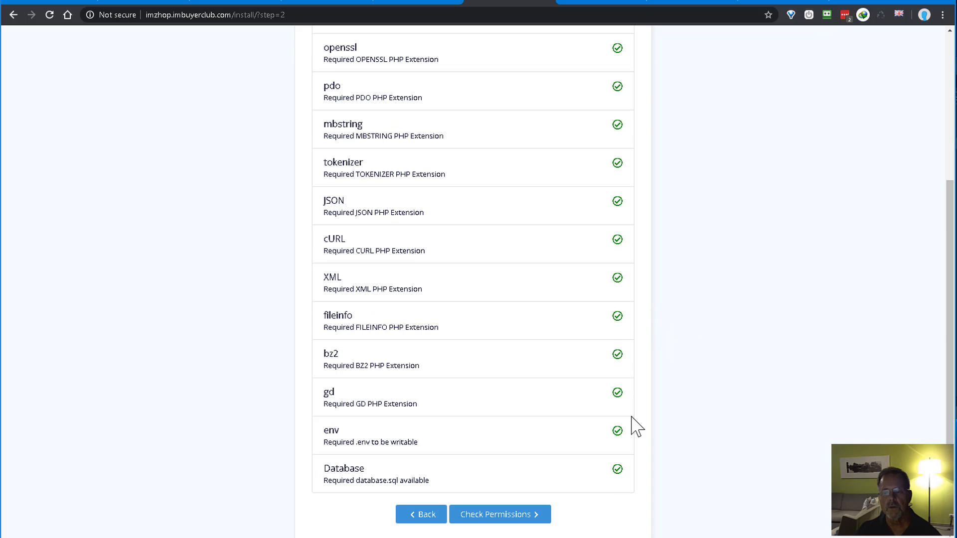
left_click(497, 518)
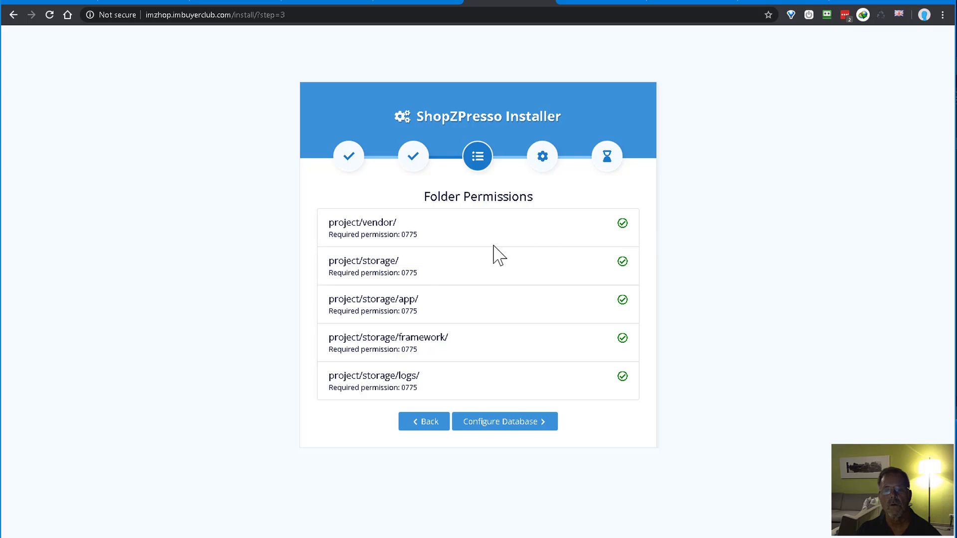
left_click(518, 427)
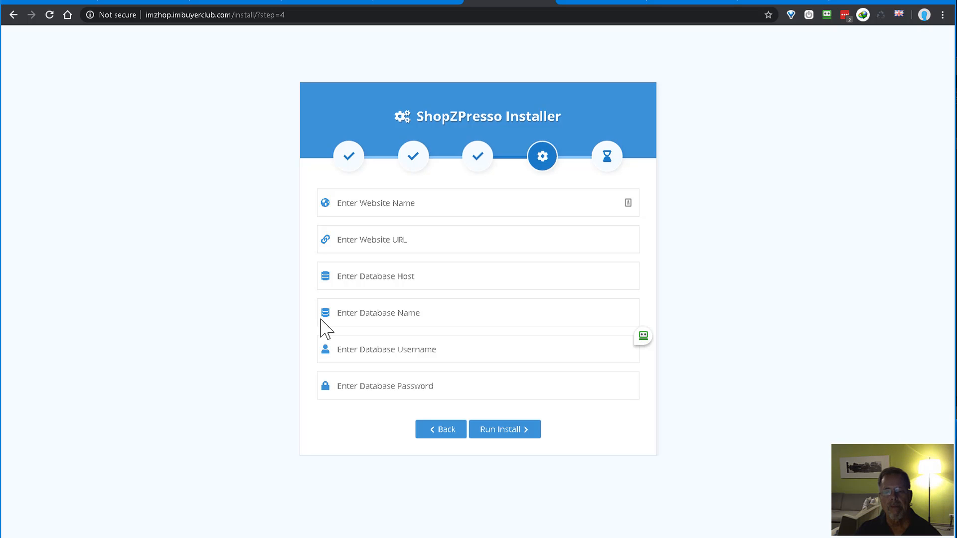
- Switch back to the imbuyerclub.com package in 20i and open its MySQL Databases page
left_click(400, 7)
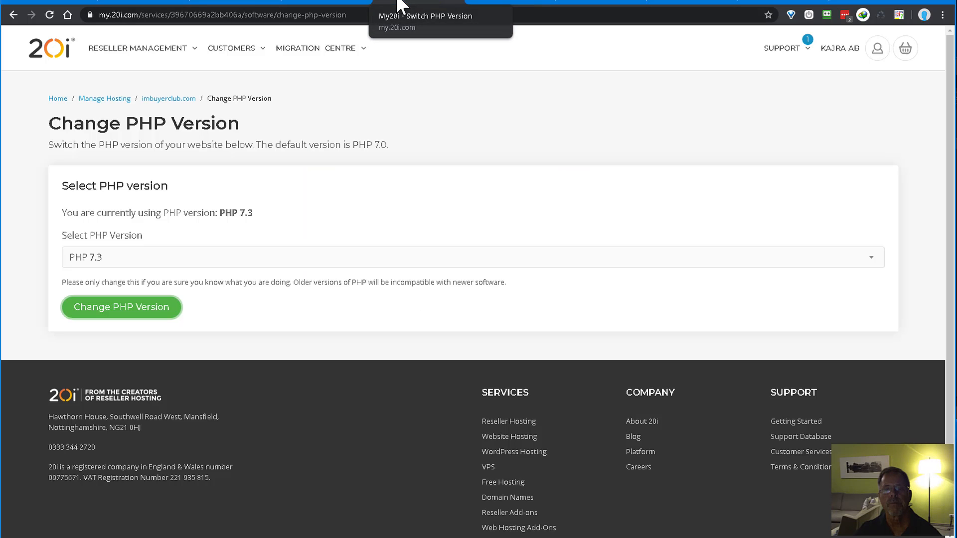
left_click(172, 101)
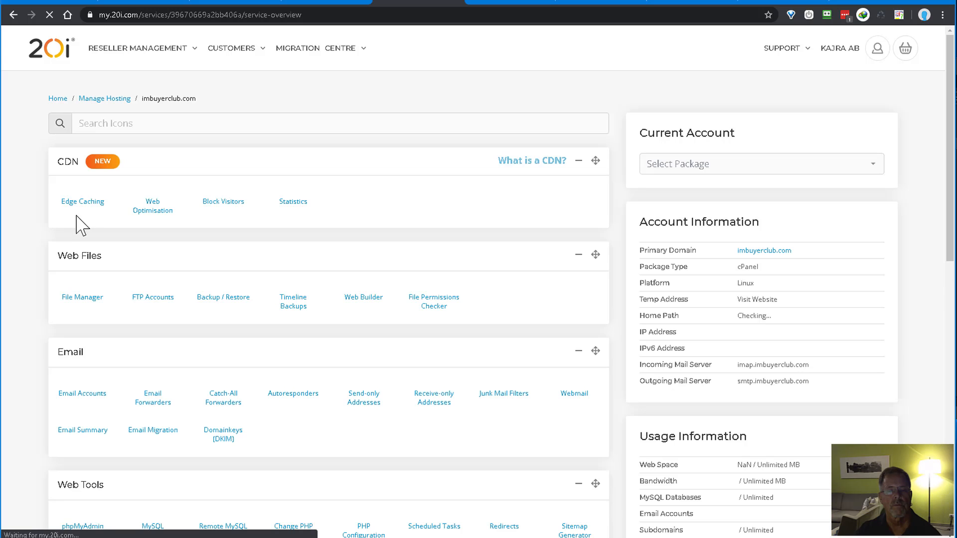
scroll(342, 369, "down", 7)
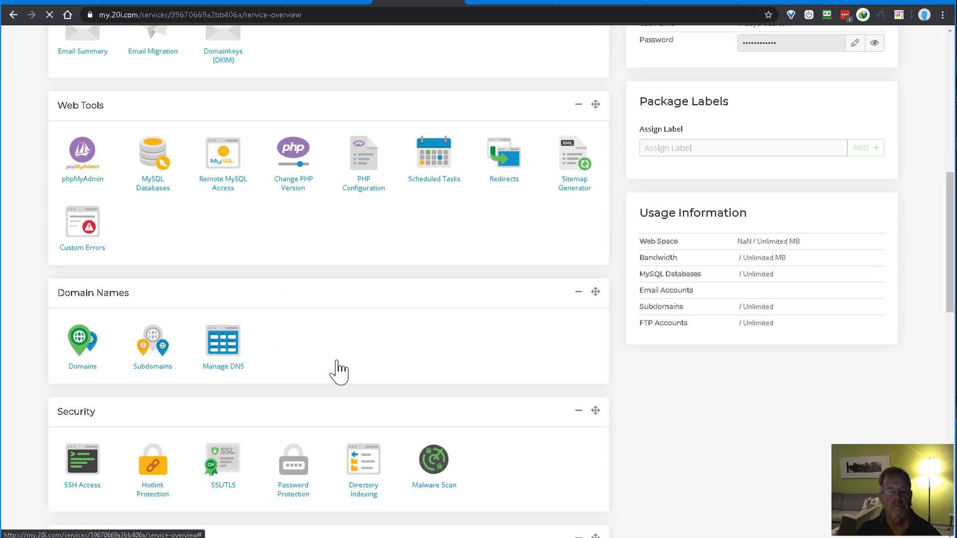
scroll(339, 371, "down", 1)
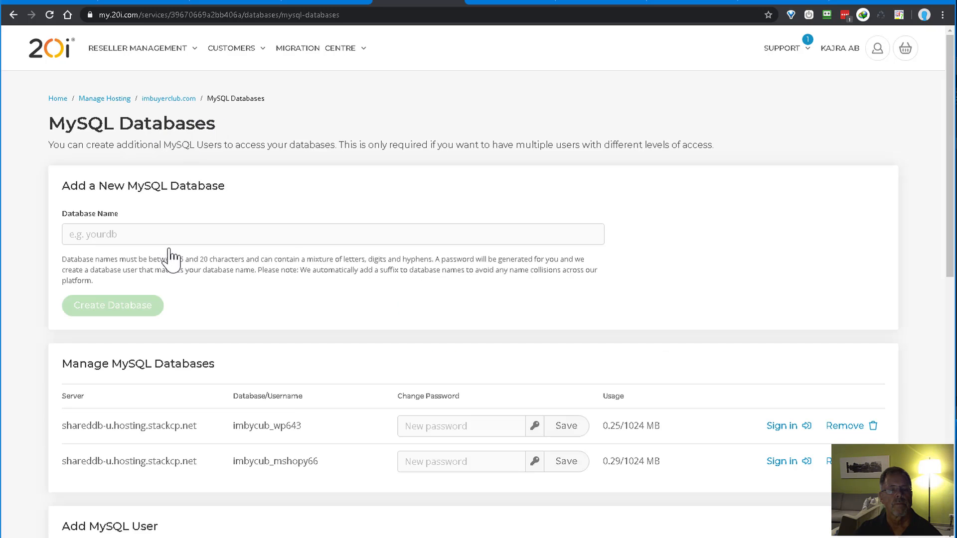
- Create a new MySQL database named imzhop
left_click(132, 230)
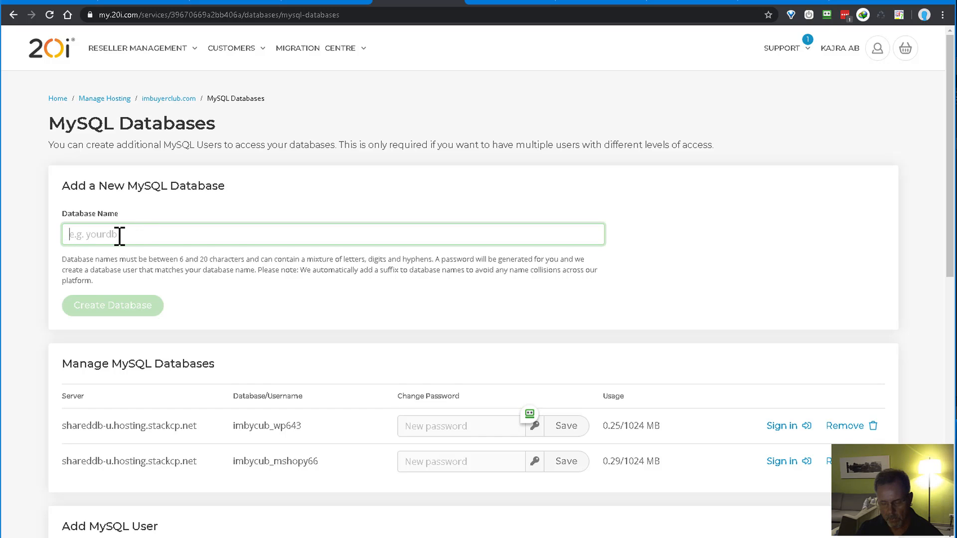
type("imz")
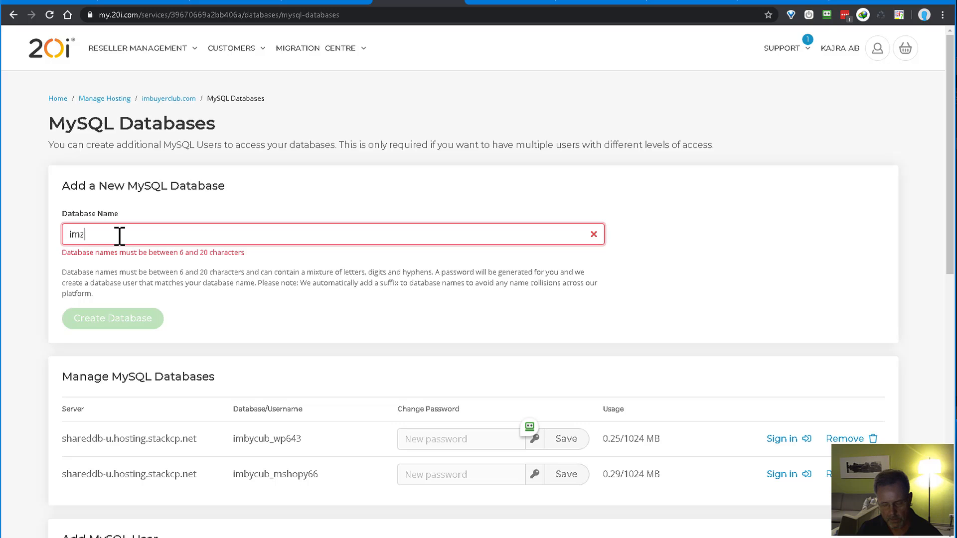
type("hop")
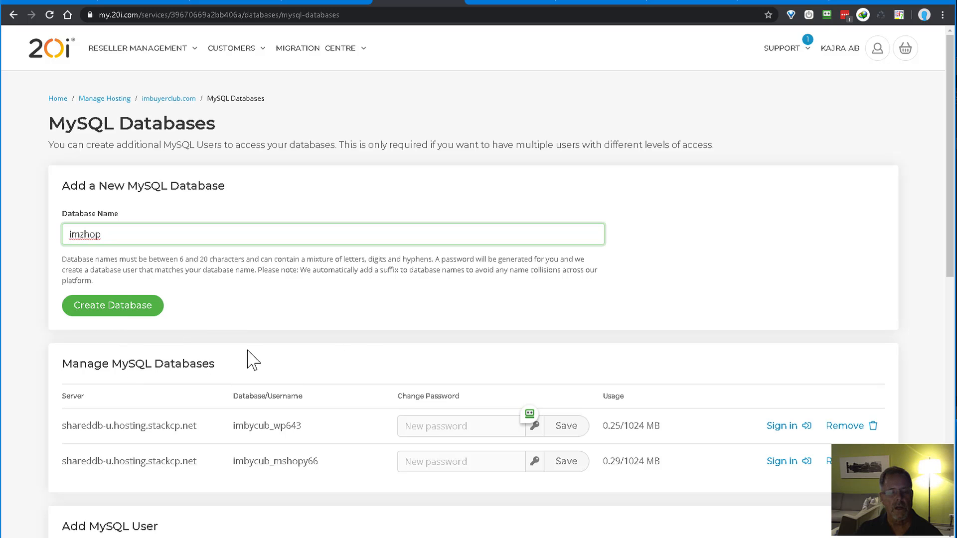
left_click(108, 307)
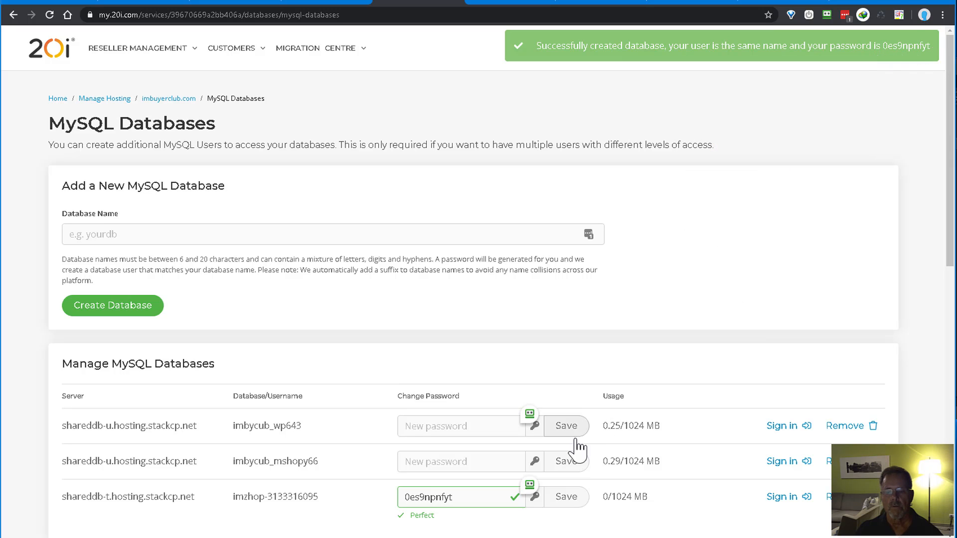
- Copy the generated password, the database username and the server address of the new imzhop database
left_click_drag(463, 497, 397, 504)
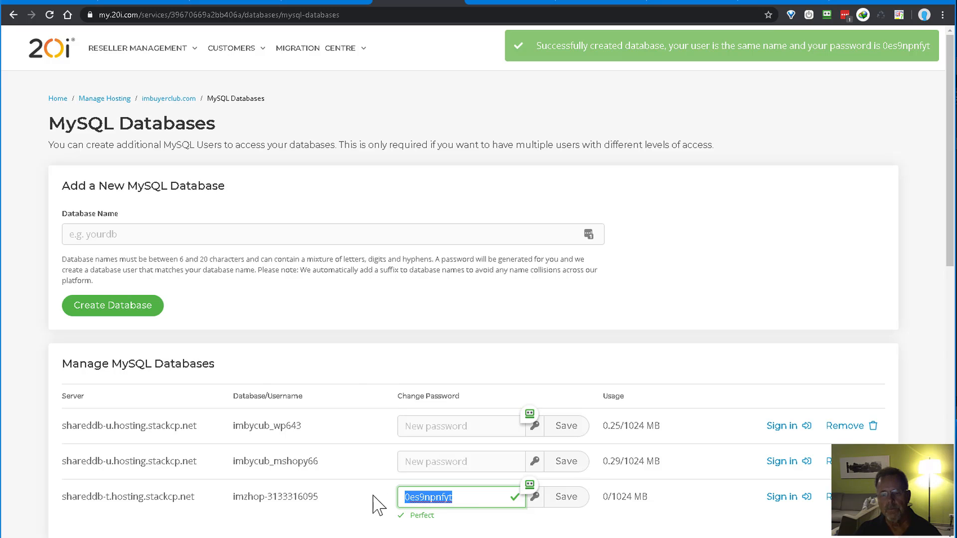
left_click(319, 509)
left_click_drag(316, 499, 231, 499)
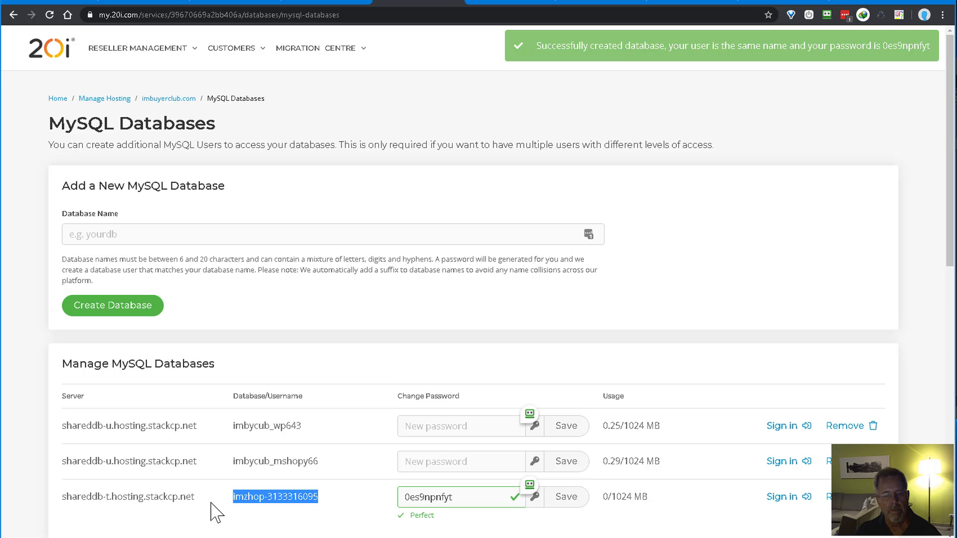
left_click_drag(194, 498, 60, 500)
key("ctrl+c")
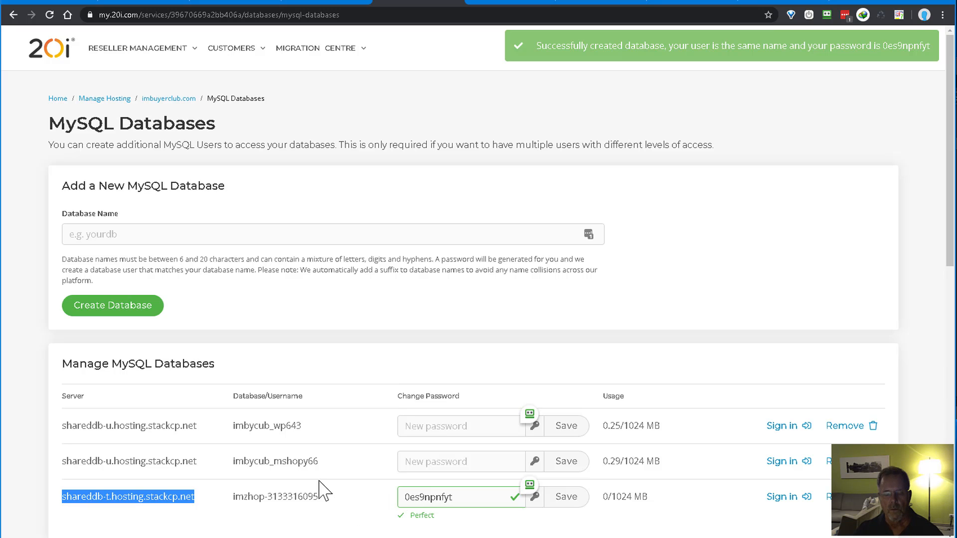
key("alt+Tab")
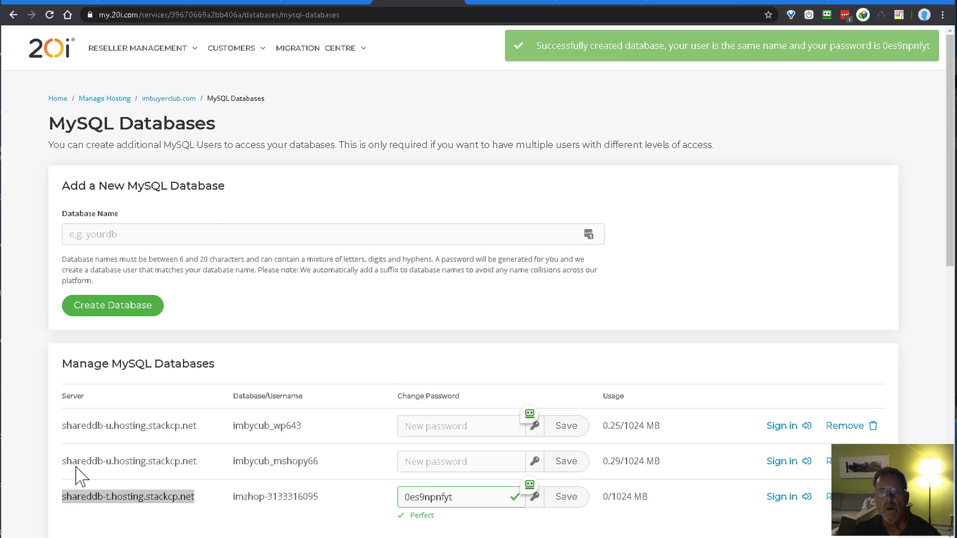
- Return to the ShopZPresso installer's database configuration form and enter IMZShop as the website name
left_click(519, 4)
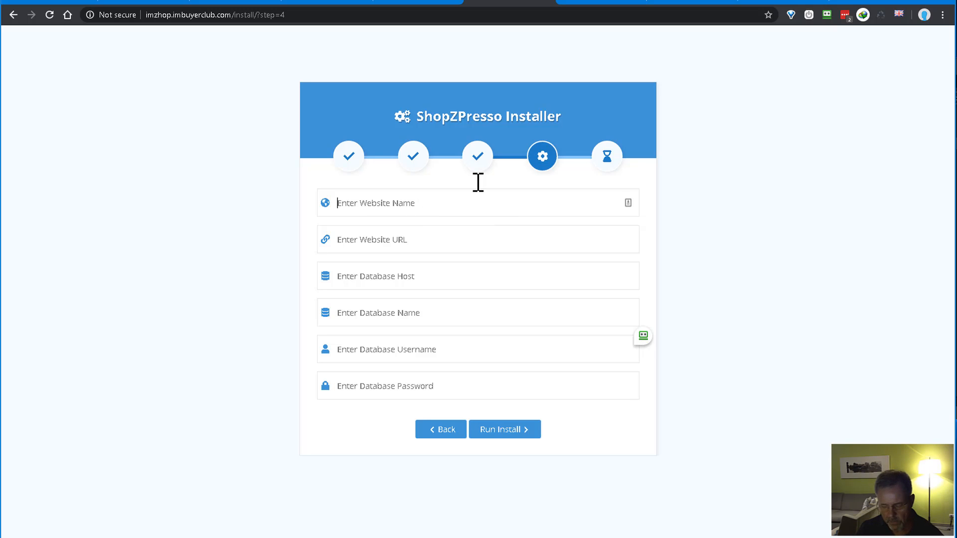
type("IM")
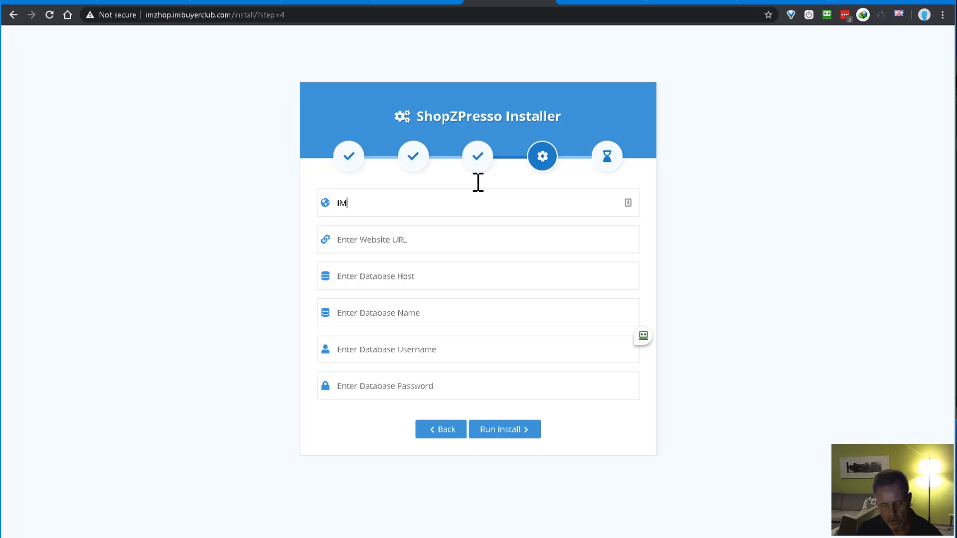
type("ZShop")
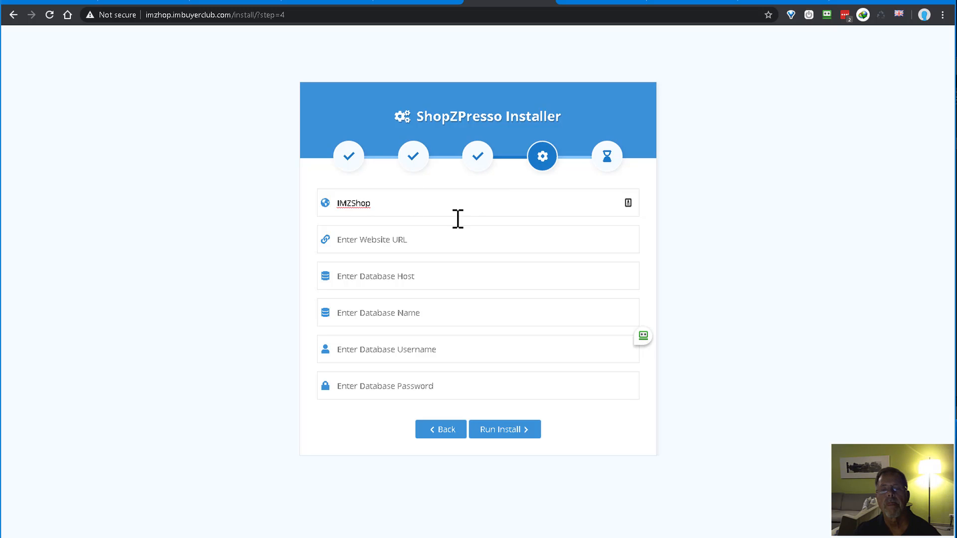
left_click(421, 235)
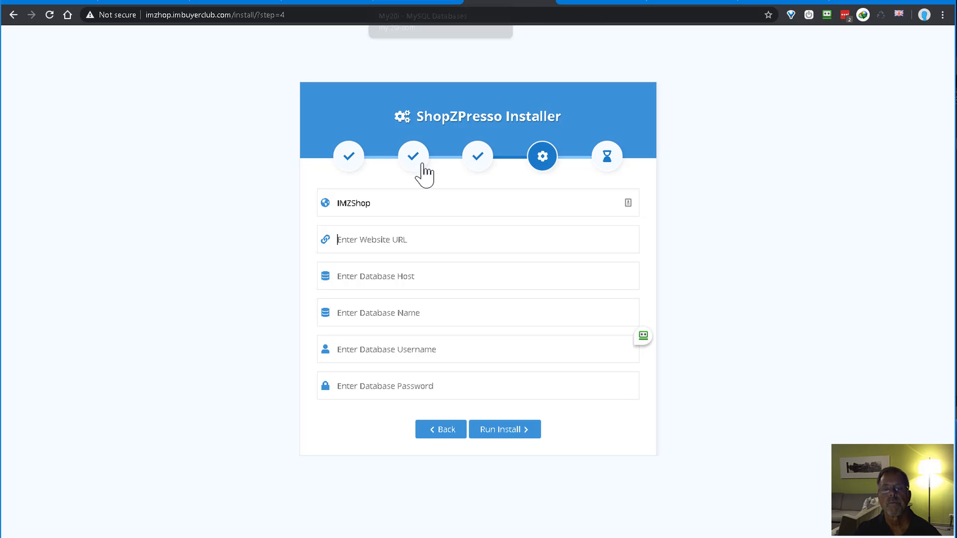
left_click(386, 240)
type("http://")
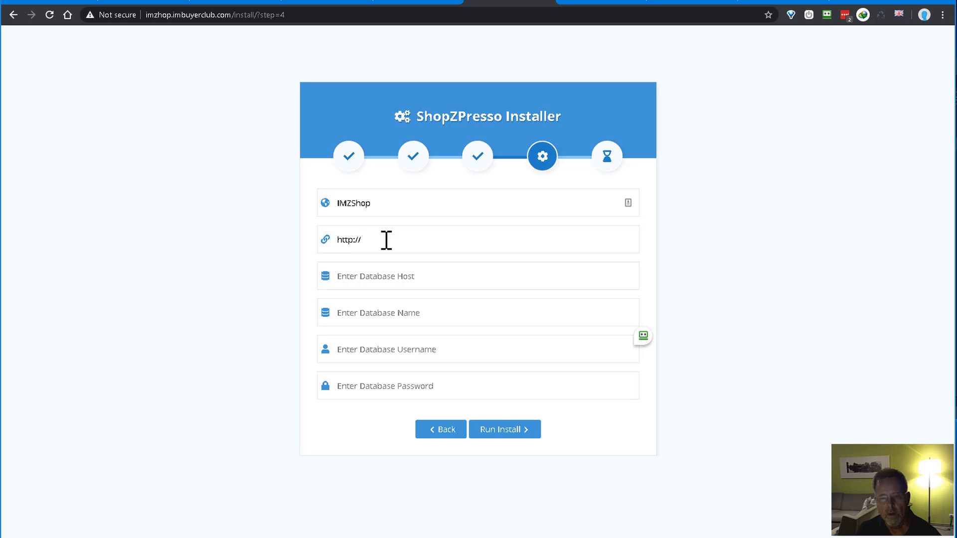
type("i")
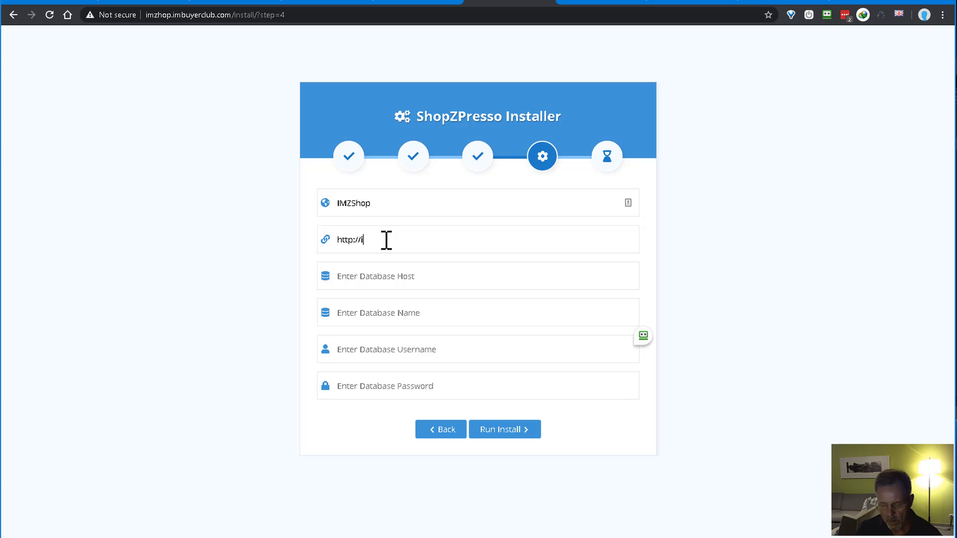
type("mzshop.imbuyers")
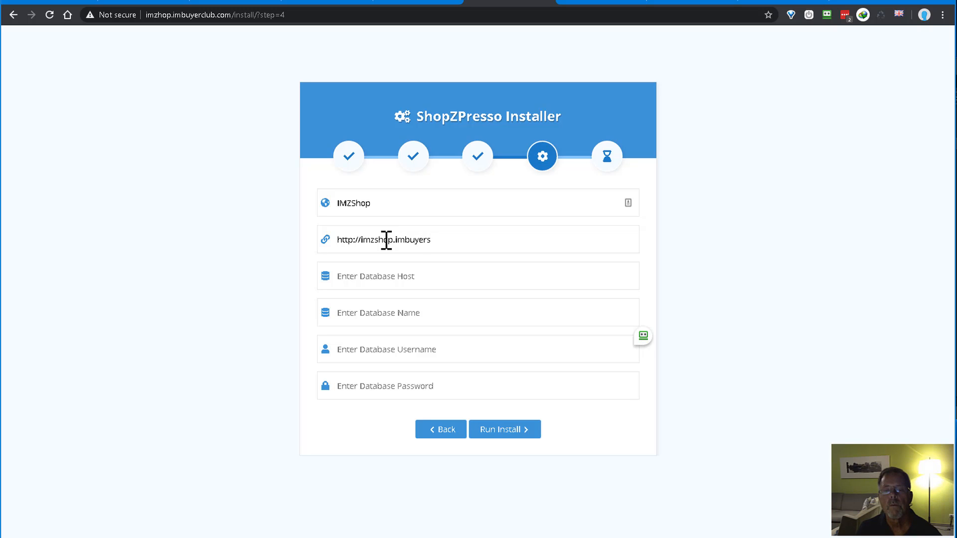
key("BackSpace")
type("cl")
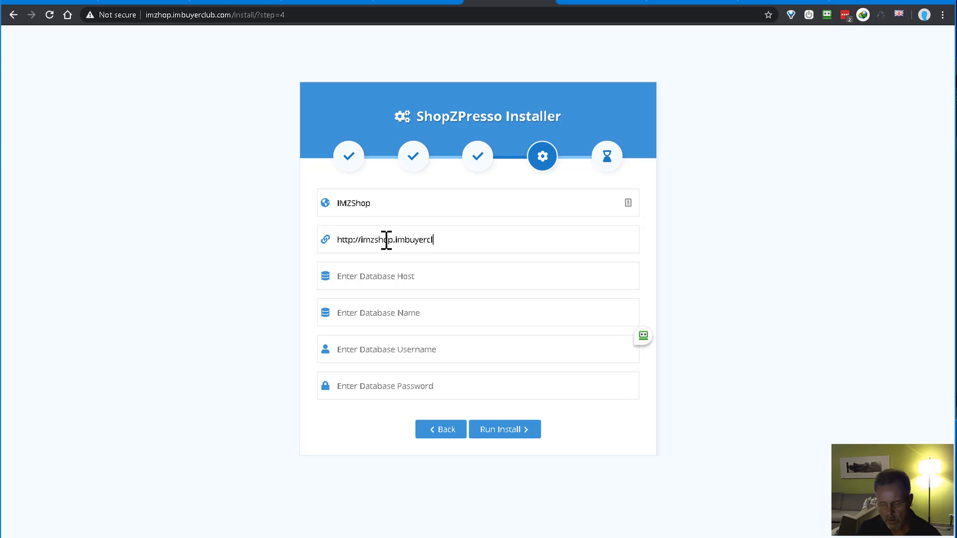
type("ub.com")
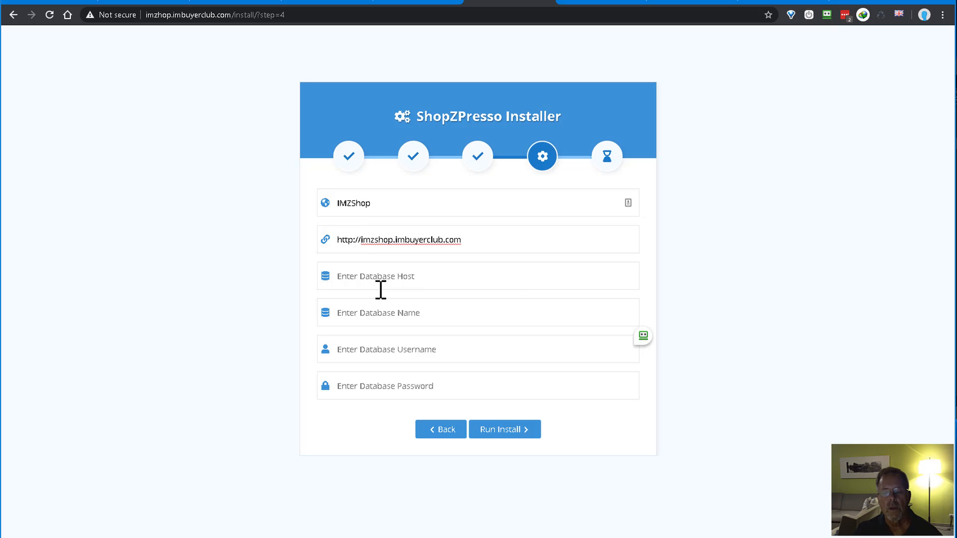
- Paste the copied server address shareddb-t.hosting.stackcp.net as the database host
key("alt+Tab")
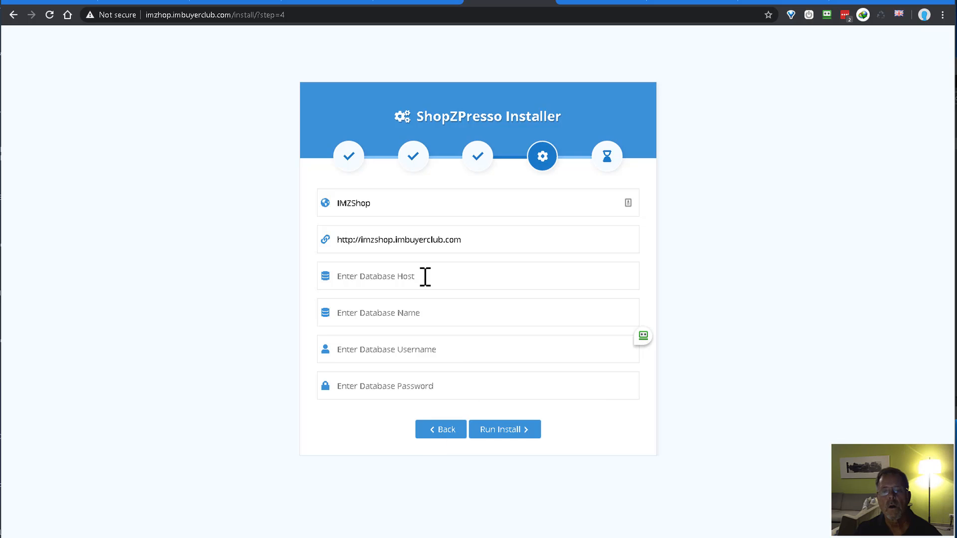
left_click(366, 275)
key("ctrl+v")
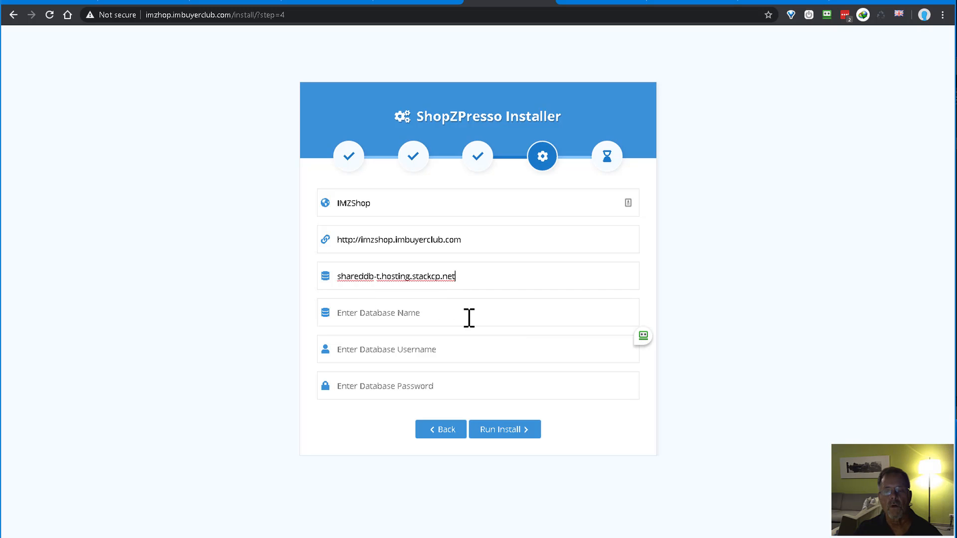
- Fill in the database name and the database username with the copied name of the imzhop database
key("alt+Tab")
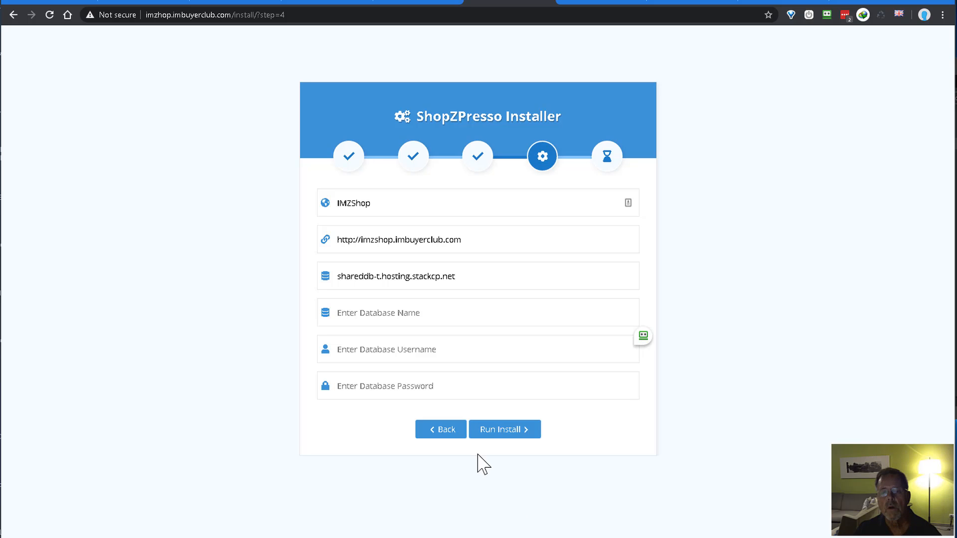
left_click(437, 311)
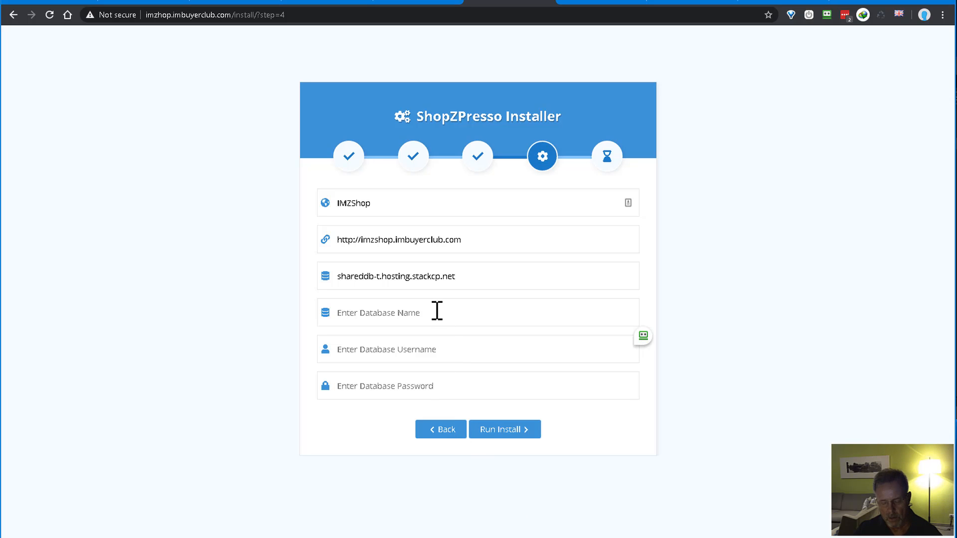
key("ctrl+v")
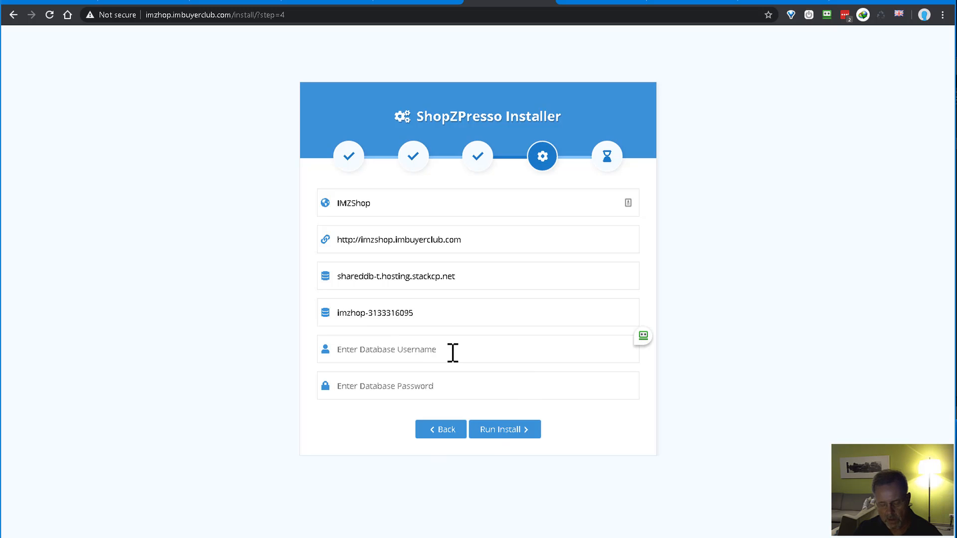
key("ctrl+v")
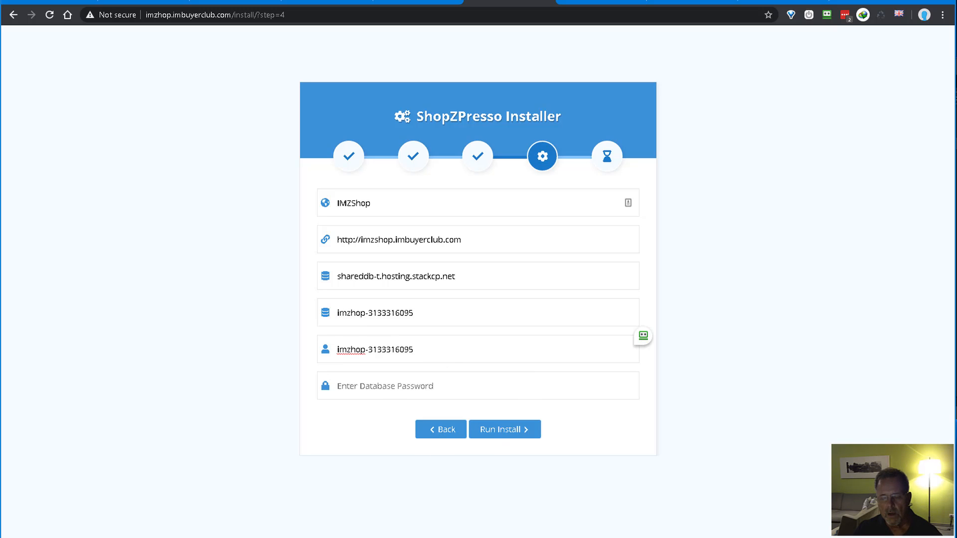
- Paste the copied database password into the installer form and run the installation
key("alt+Tab")
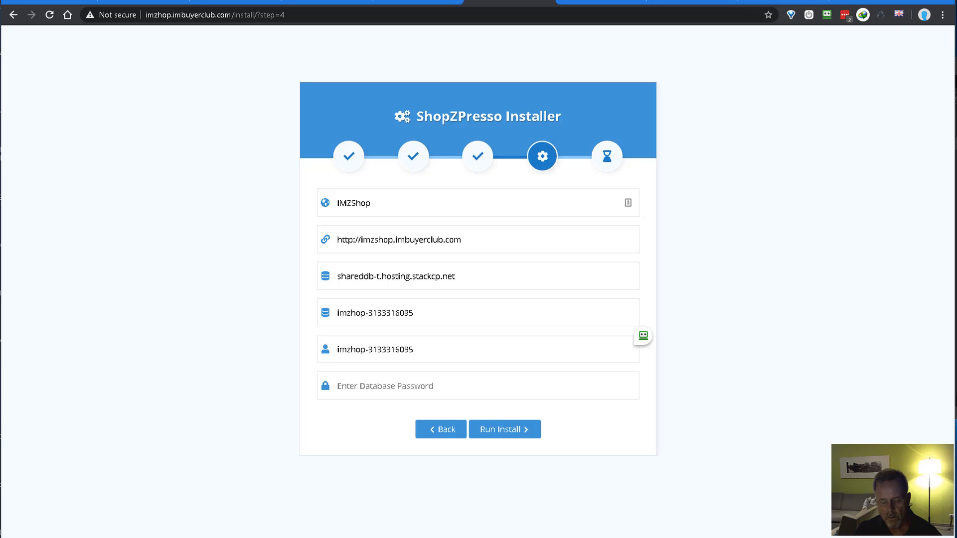
left_click(361, 385)
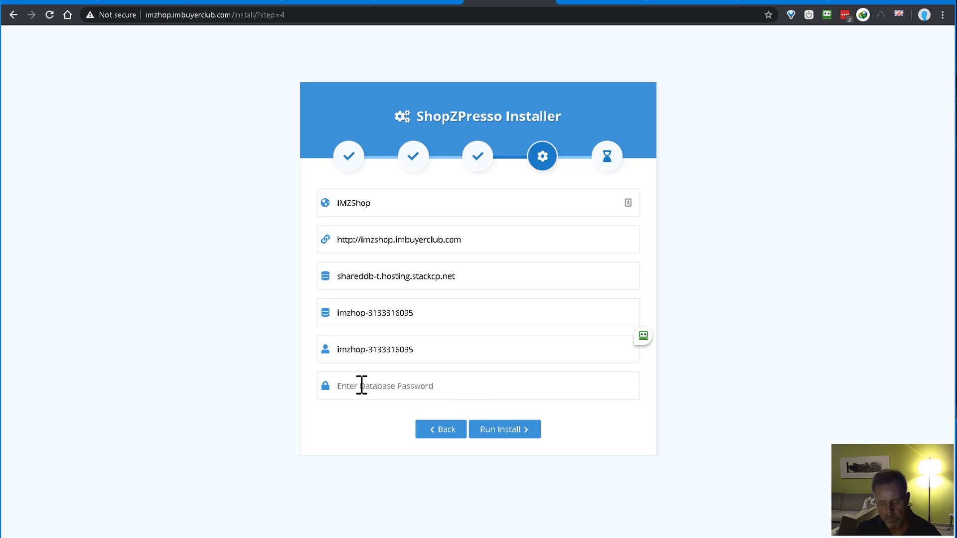
key("ctrl+v")
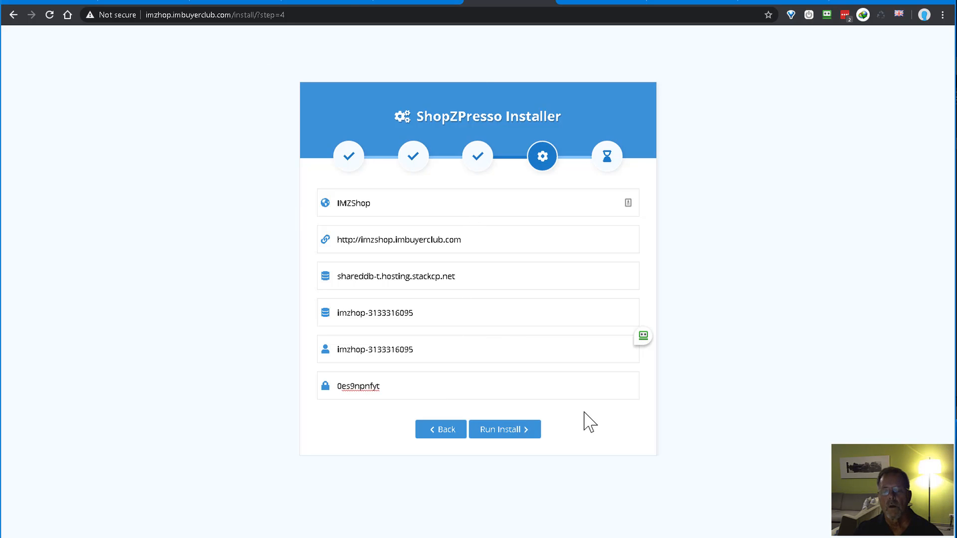
left_click(502, 432)
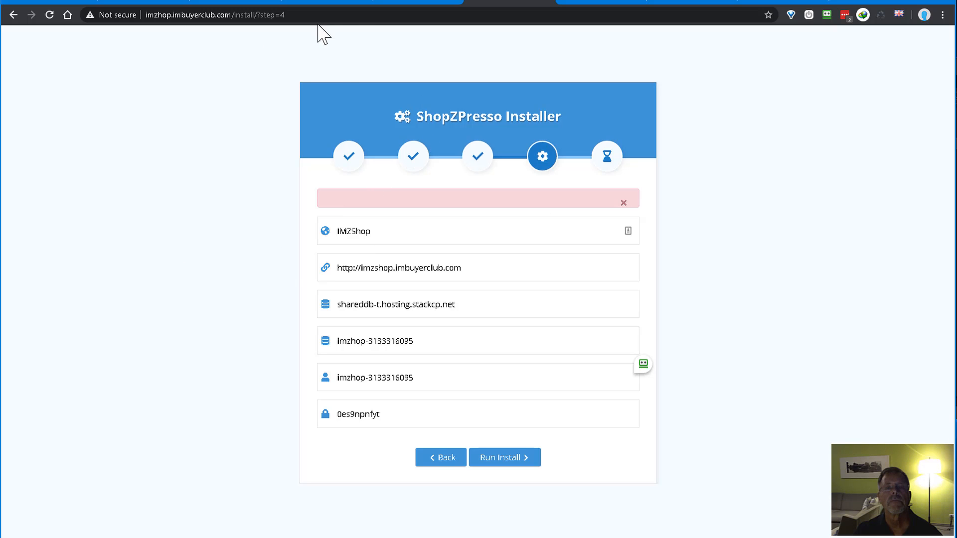
- Switch to the 20i MySQL Databases page and save the password entered for the imzhop database
left_click(402, 3)
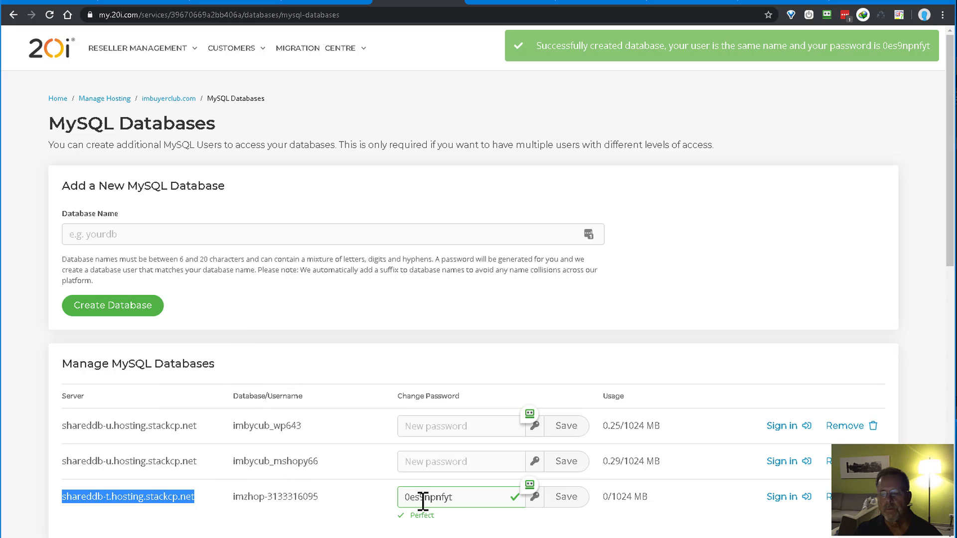
left_click(568, 499)
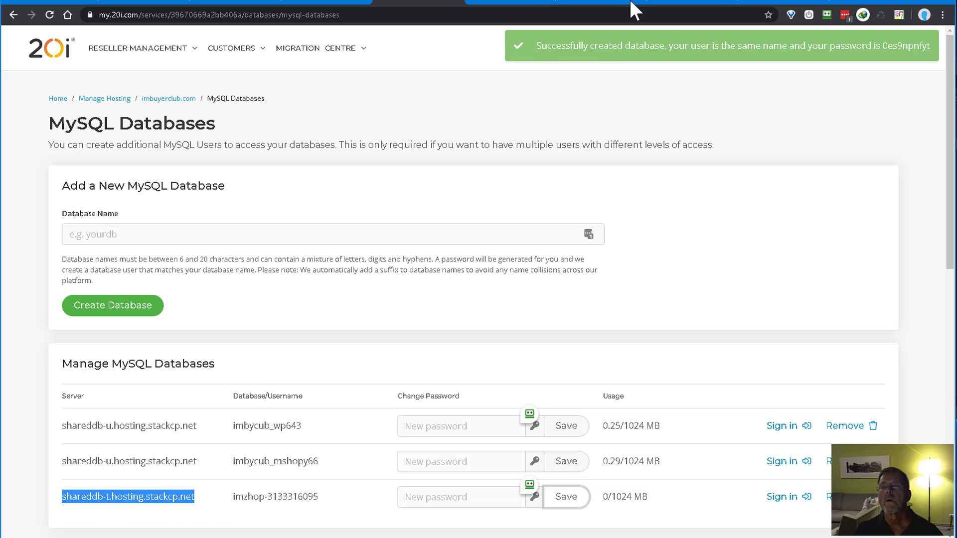
- Return to the ShopZPresso installer, run the installation again and decline saving the password in RoboForm
left_click(516, 5)
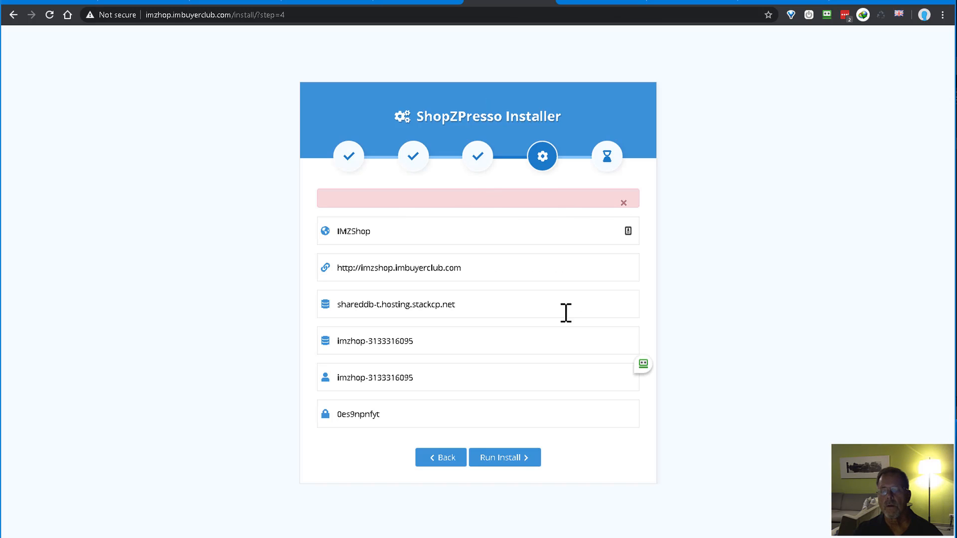
left_click(509, 459)
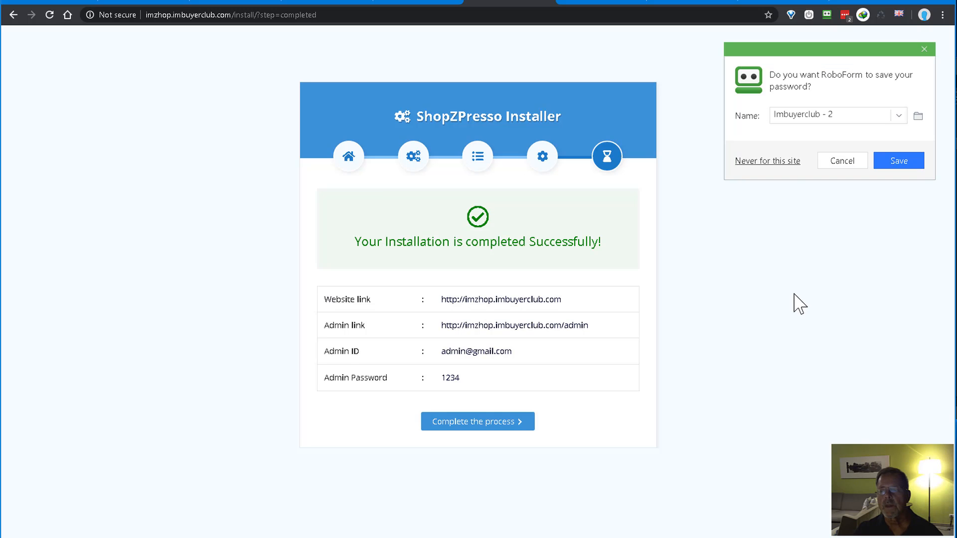
left_click(841, 165)
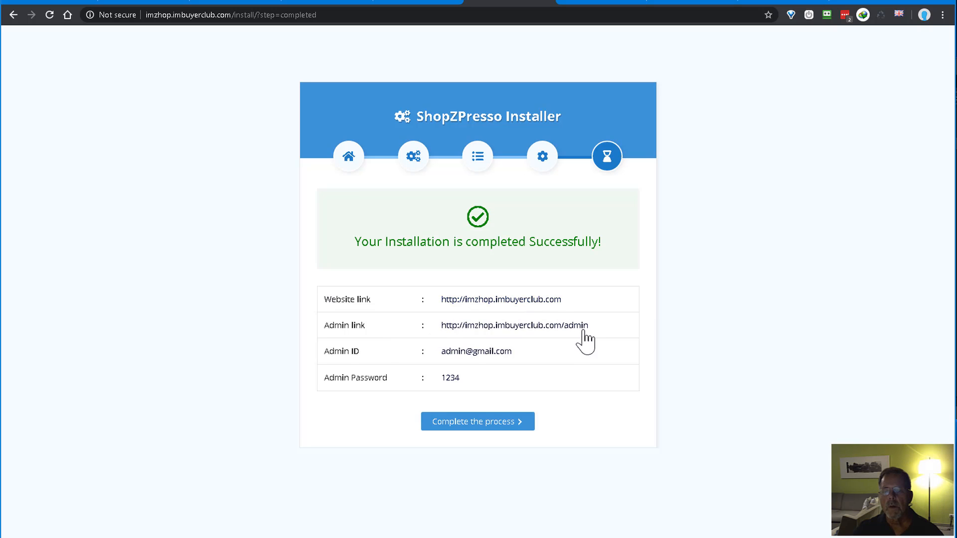
- Copy the admin link and admin ID from the installation summary and complete the installation process
left_click_drag(594, 328, 441, 327)
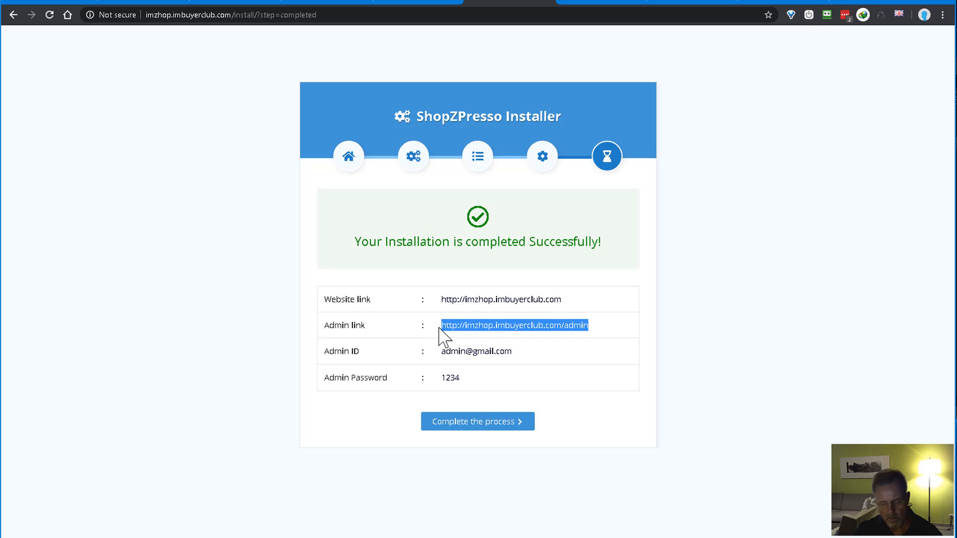
left_click_drag(522, 354, 441, 356)
key("ctrl+c")
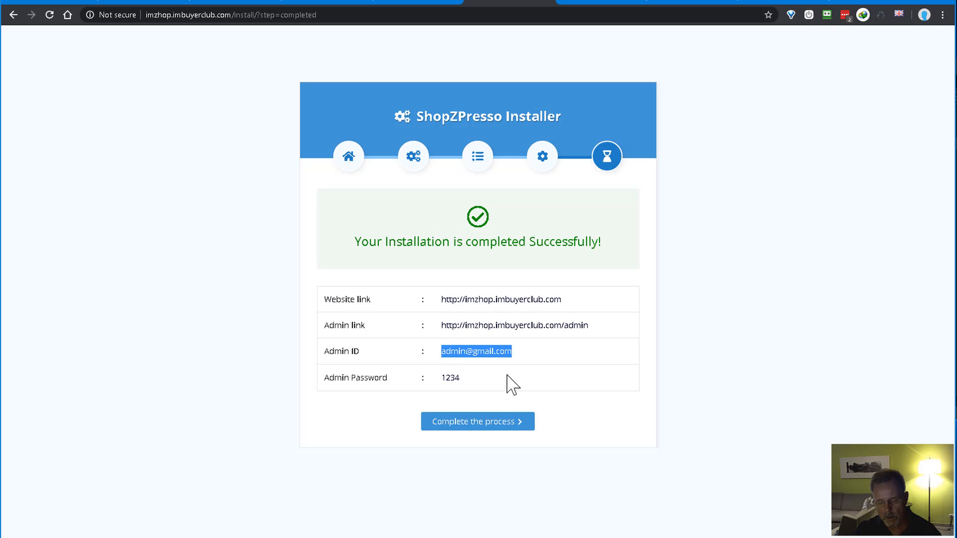
left_click(481, 390)
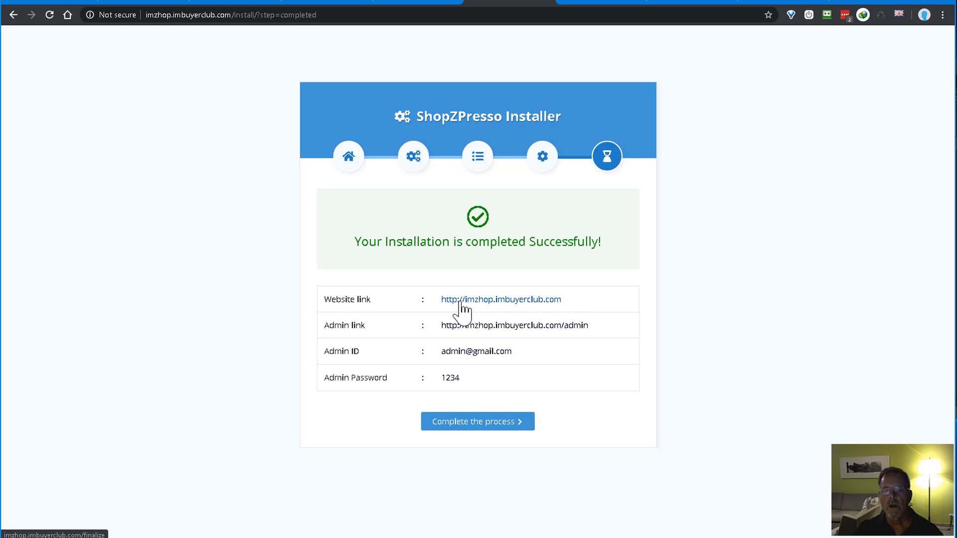
left_click(493, 426)
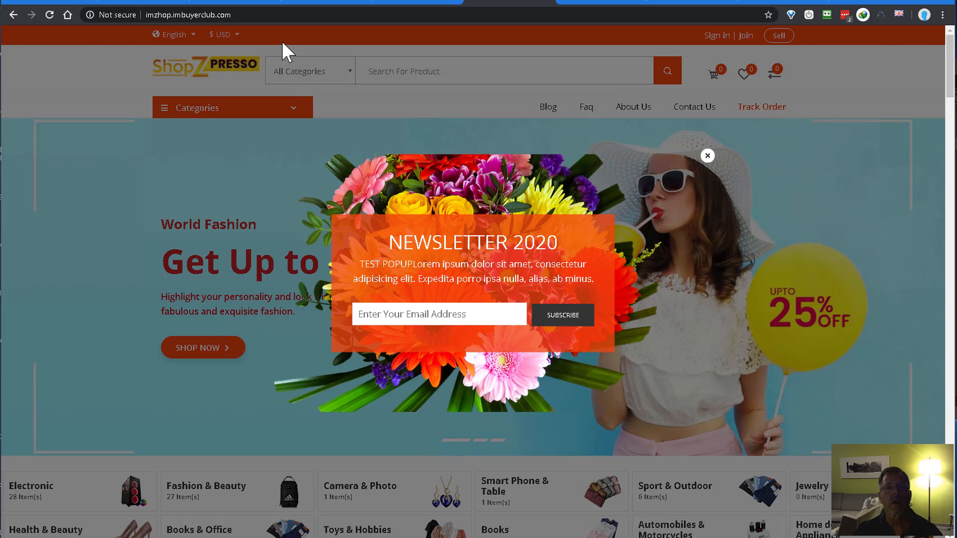
- Look through the installed store's homepage on imzhop.imbuyerclub.com, examining its banners, categories and product sections
left_click(274, 16)
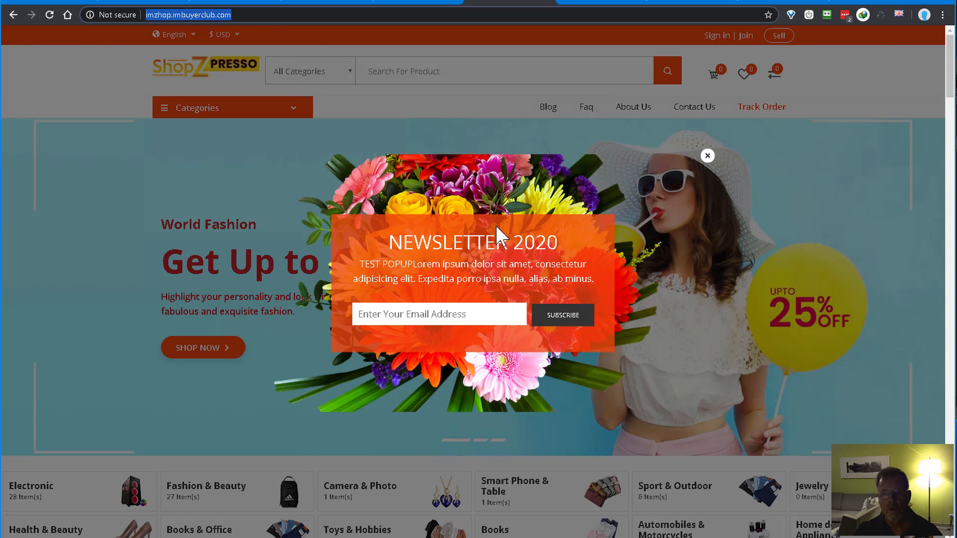
scroll(494, 223, "down", 10)
scroll(375, 279, "down", 15)
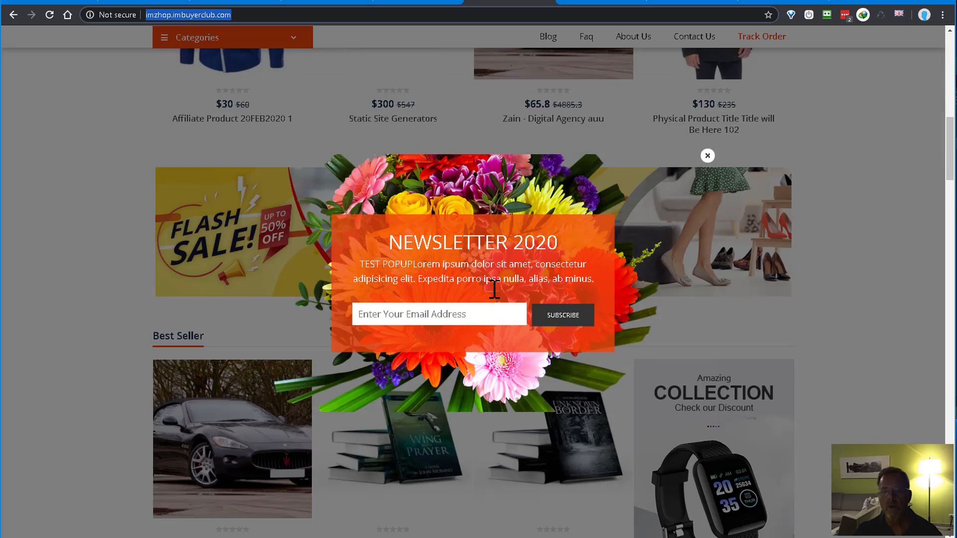
scroll(483, 338, "down", 15)
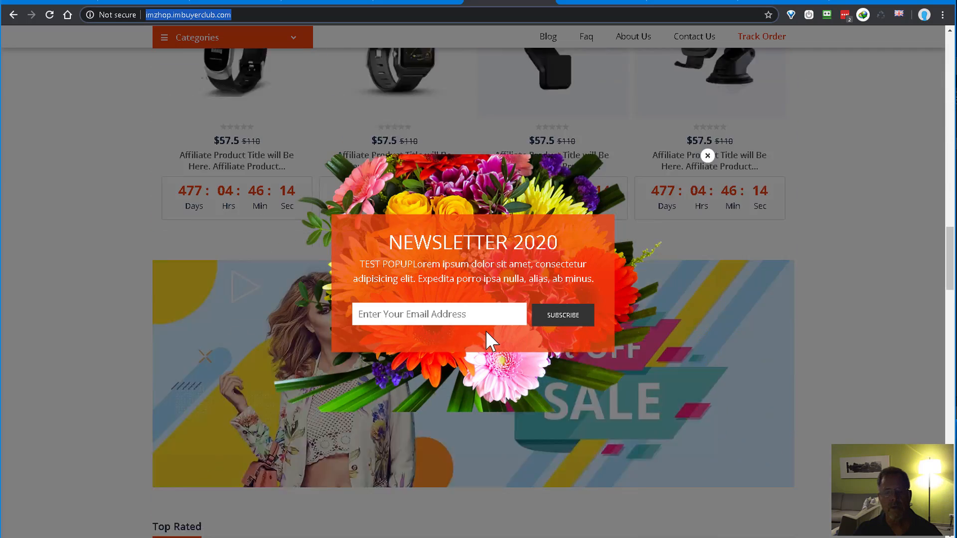
scroll(468, 332, "down", 12)
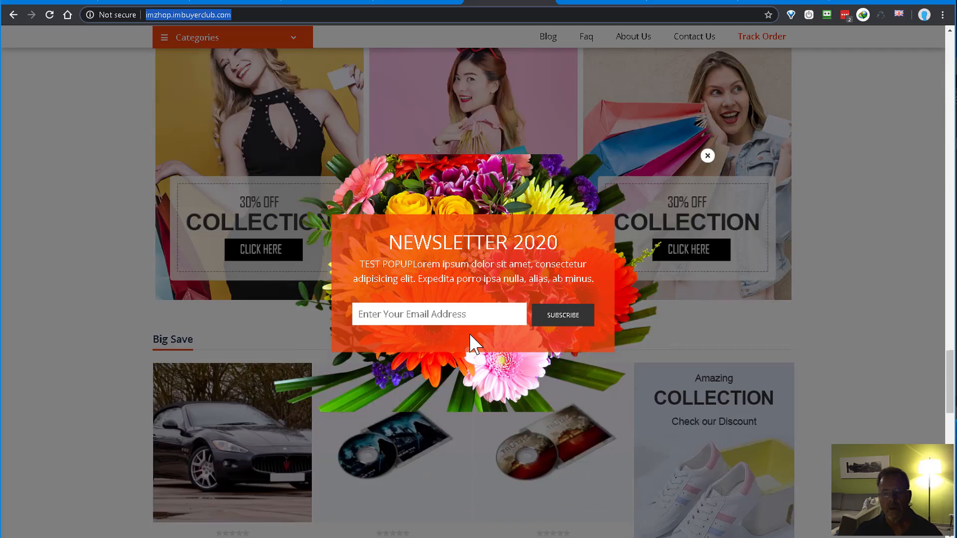
scroll(469, 333, "up", 2)
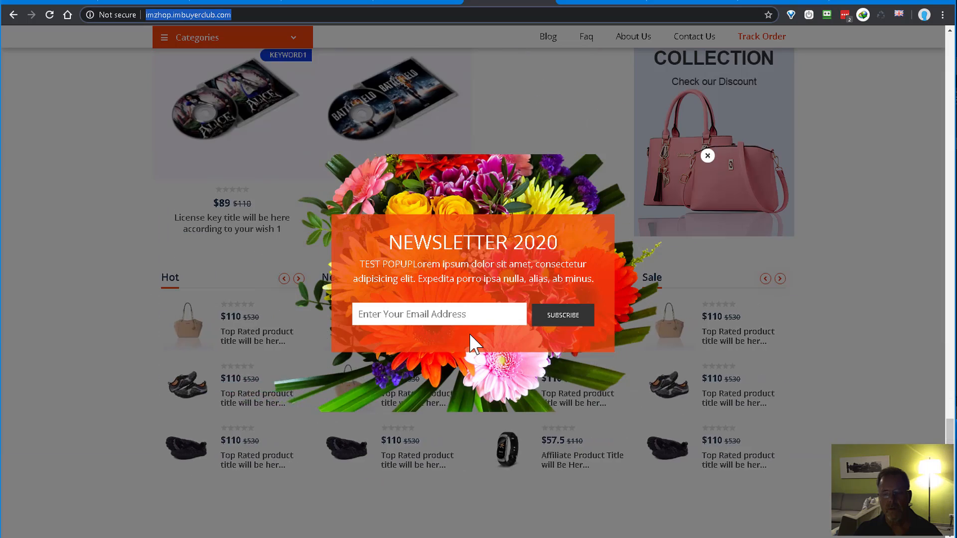
scroll(468, 333, "down", 5)
scroll(468, 333, "up", 12)
scroll(470, 334, "up", 15)
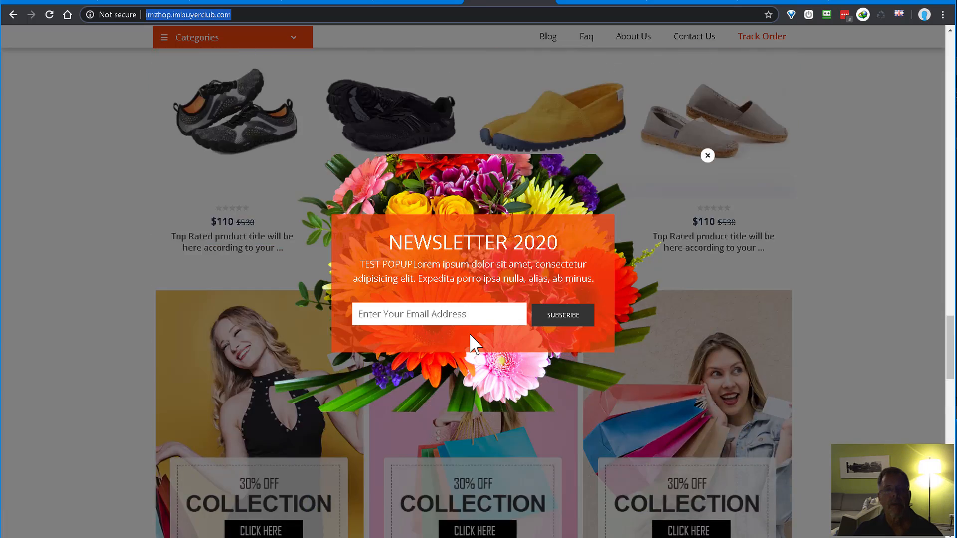
scroll(468, 333, "up", 10)
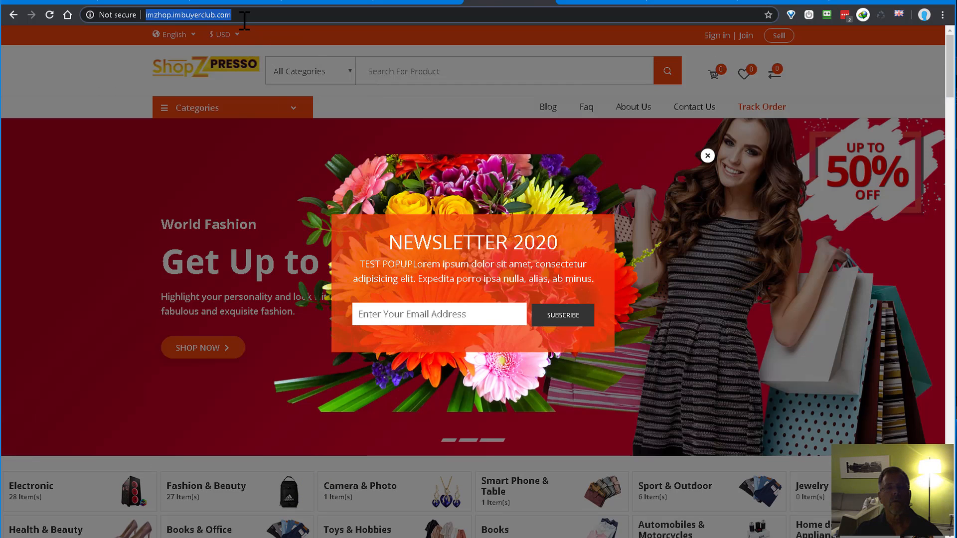
left_click(249, 15)
left_click_drag(240, 16, 132, 21)
type("http://imzhop.imbuyerclub.com/admin")
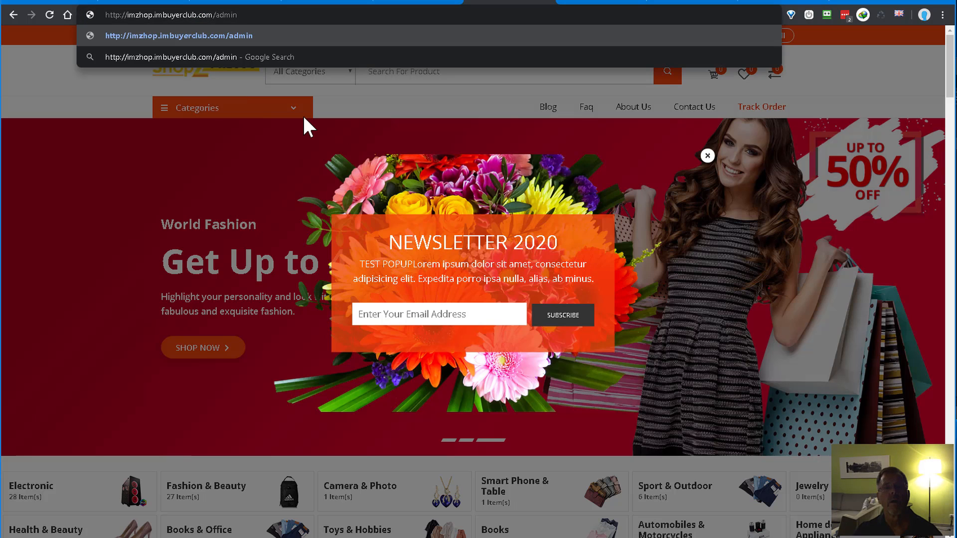
key("Return")
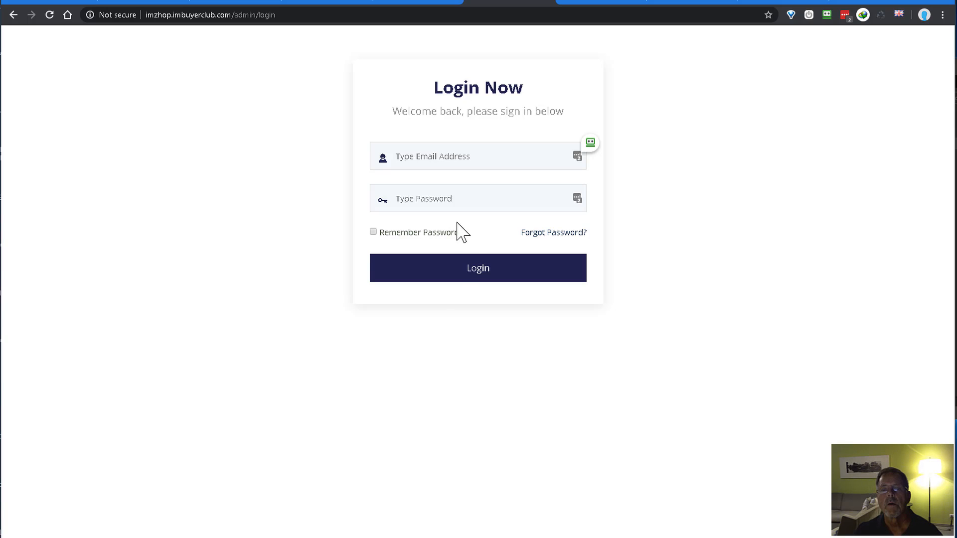
- Log in to the store admin with the copied admin email and the account password, and decline adding the login to LastPass
left_click(417, 156)
key("ctrl+v")
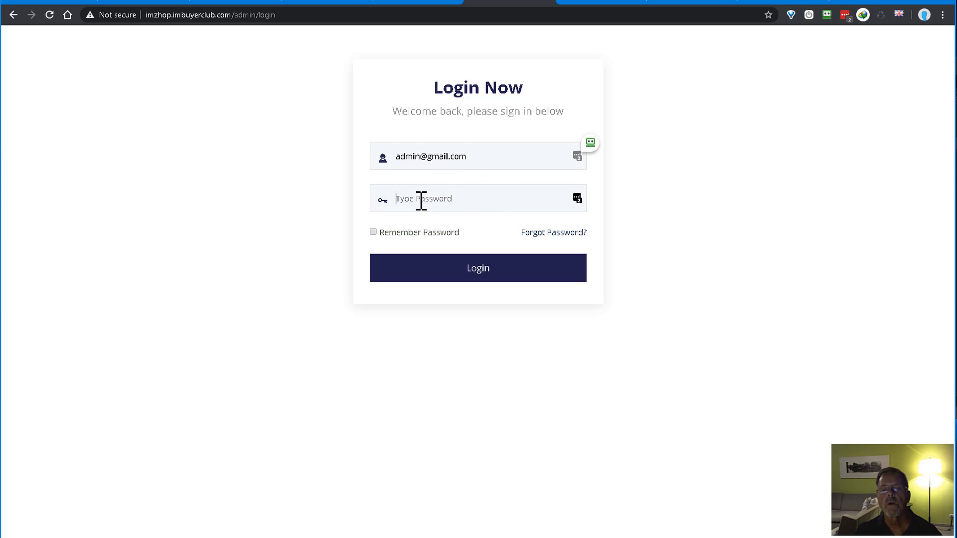
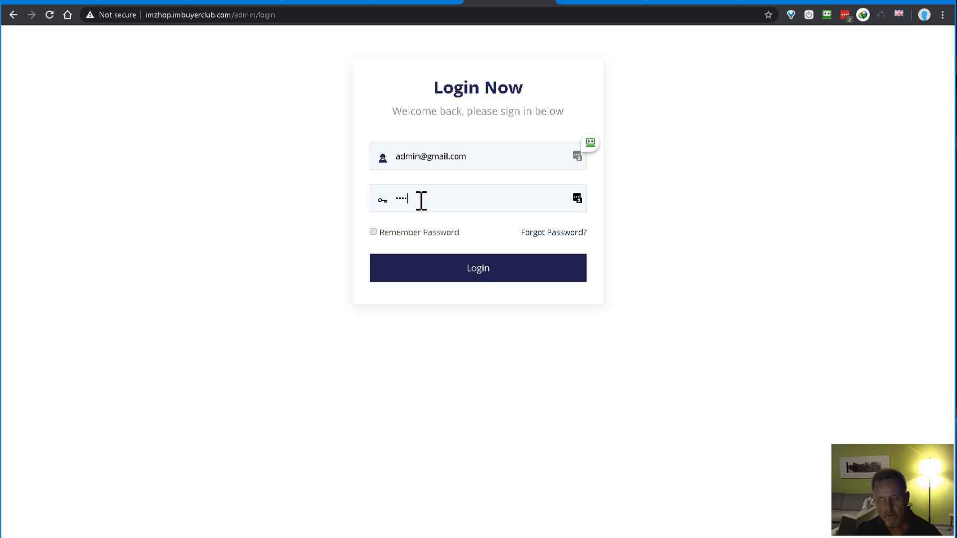
left_click(474, 278)
left_click(475, 277)
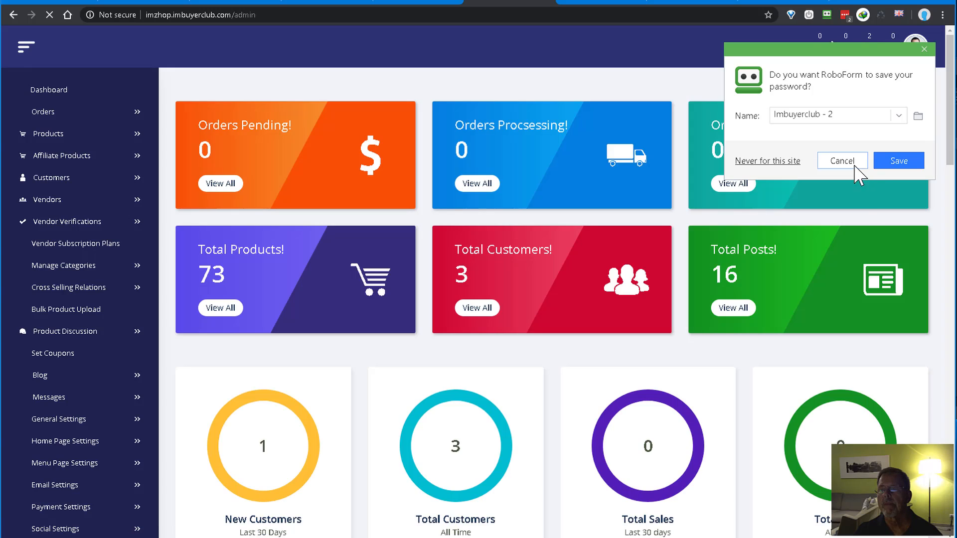
left_click(850, 165)
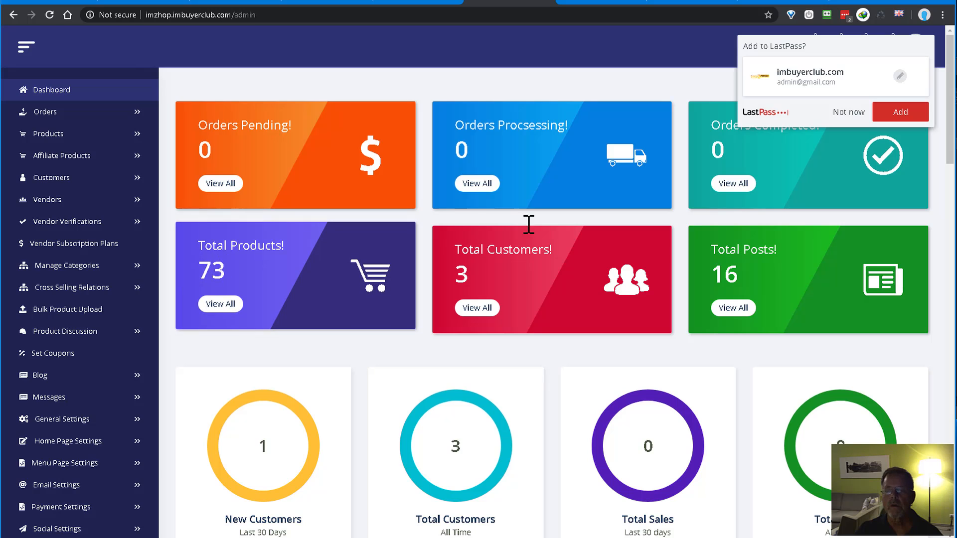
left_click(847, 113)
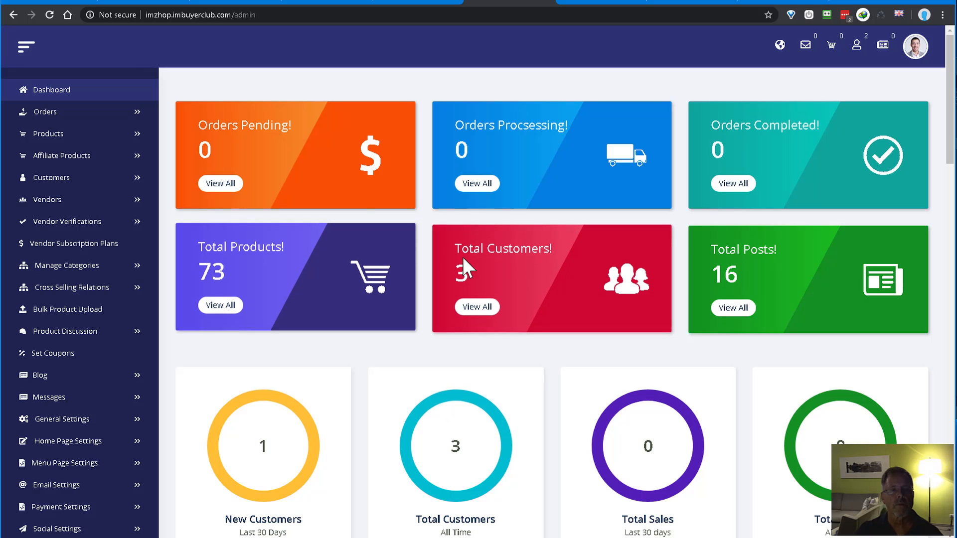
- Activate the store on the System Activation page by pasting the purchase code and submitting it
scroll(79, 362, "down", 5)
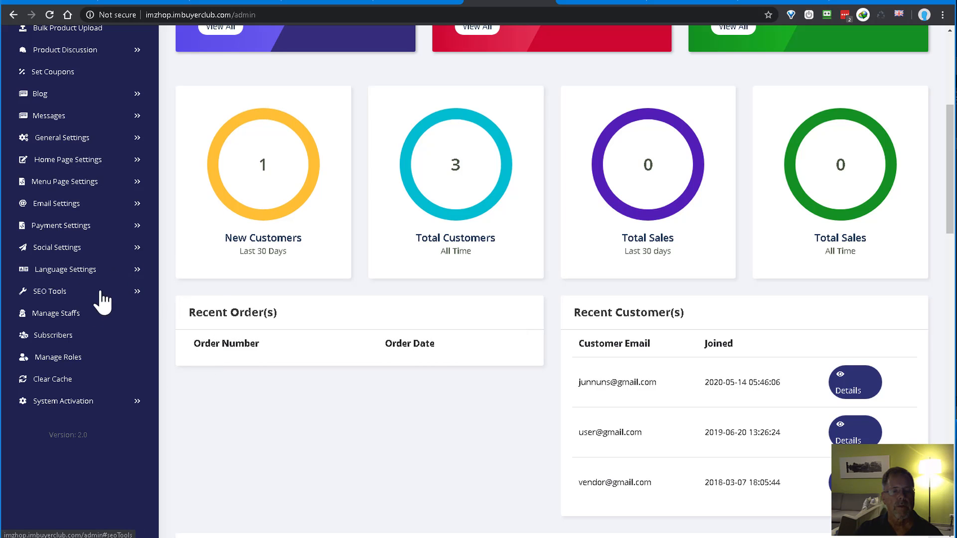
left_click(67, 403)
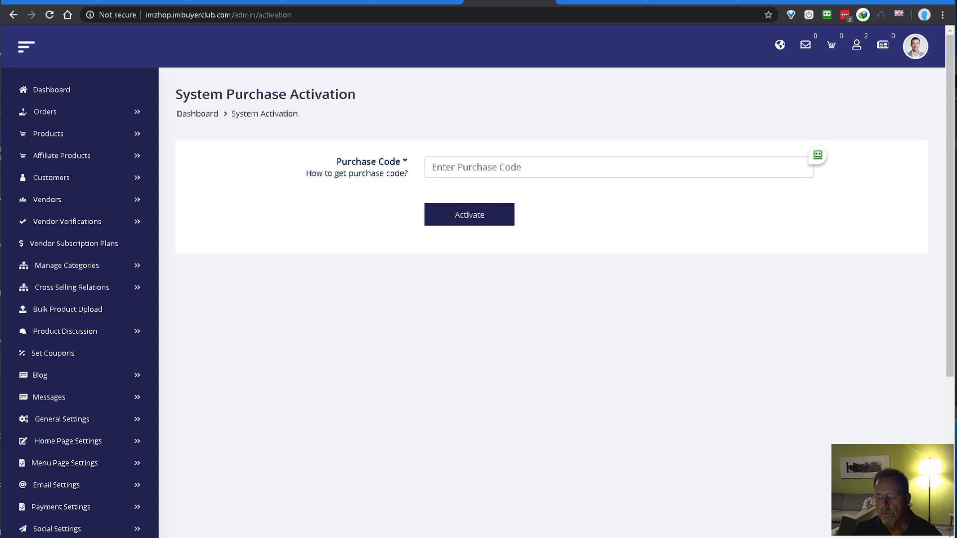
left_click(445, 166)
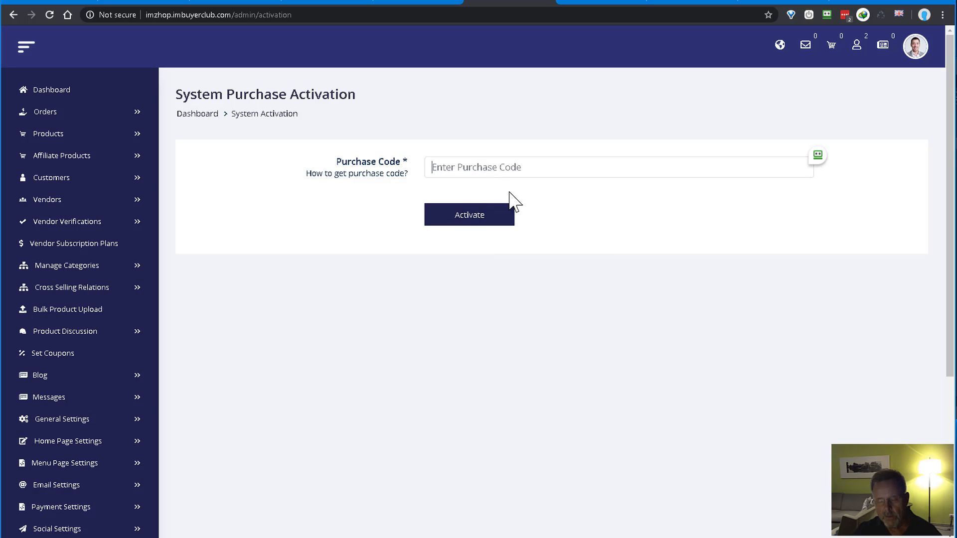
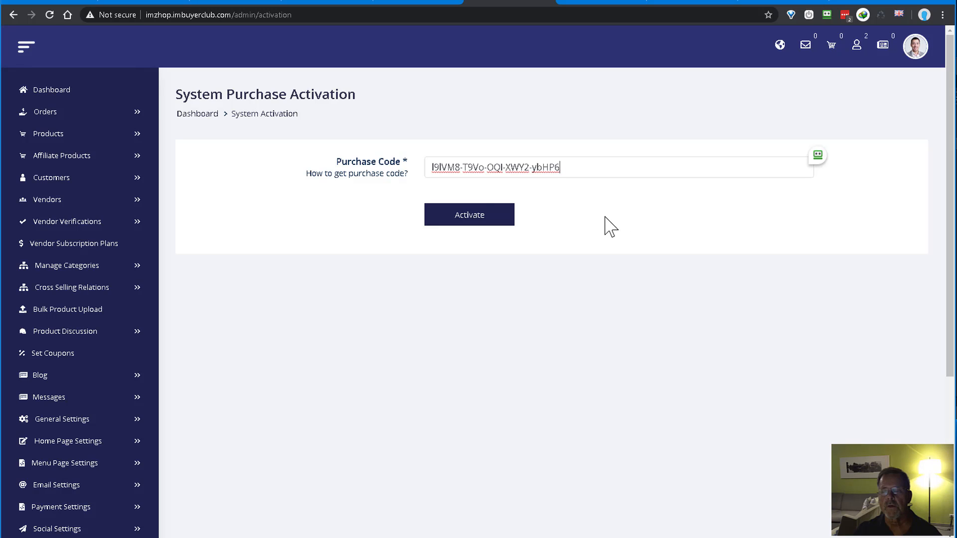
left_click(462, 218)
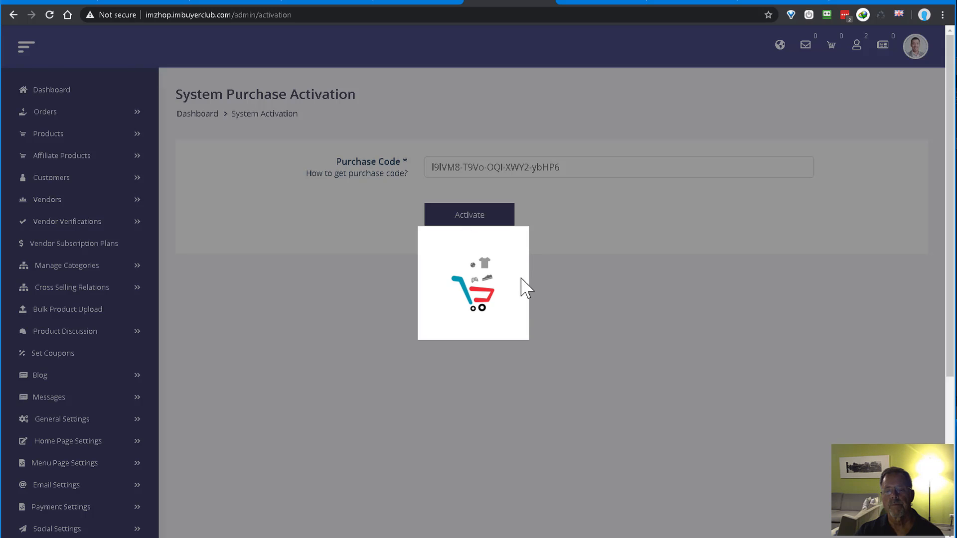
scroll(534, 306, "down", 5)
scroll(534, 306, "up", 5)
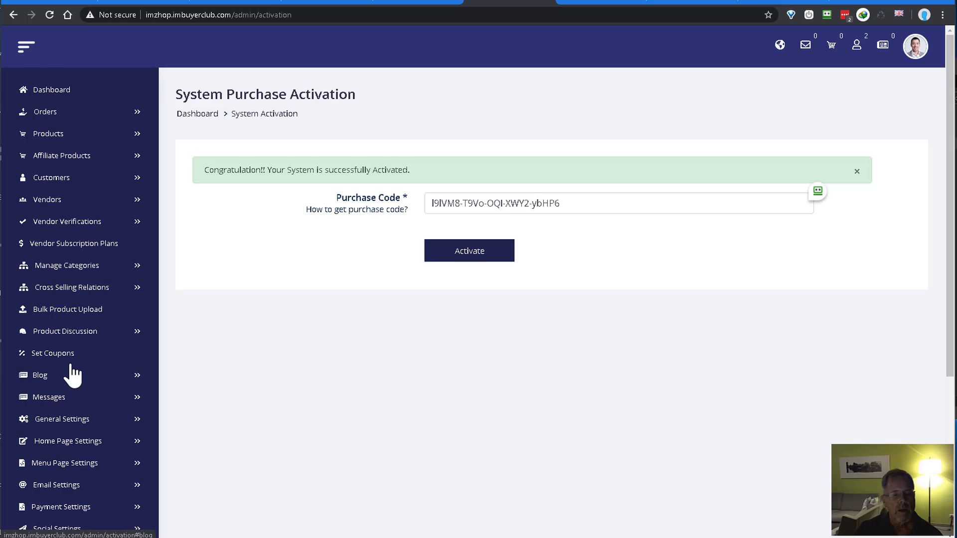
scroll(80, 366, "down", 1)
scroll(92, 394, "down", 3)
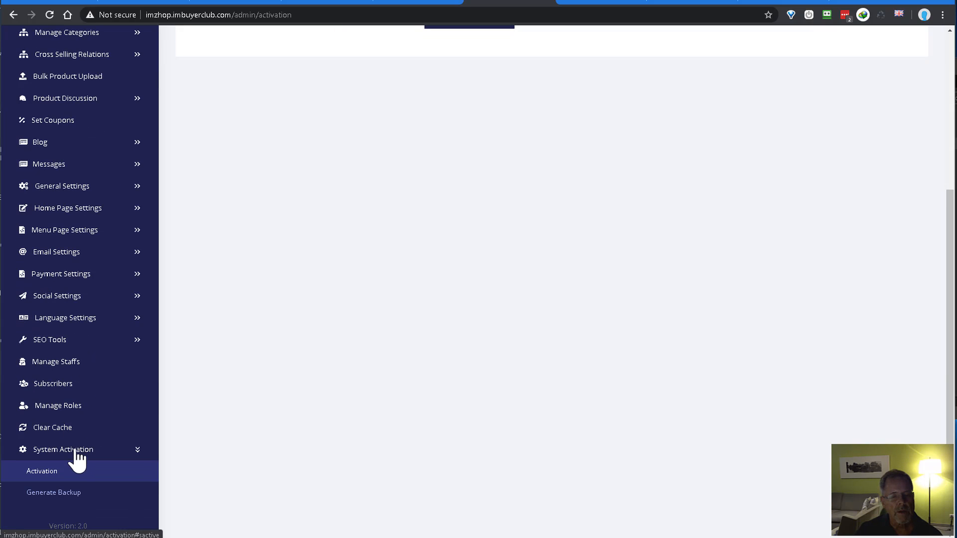
scroll(75, 446, "up", 2)
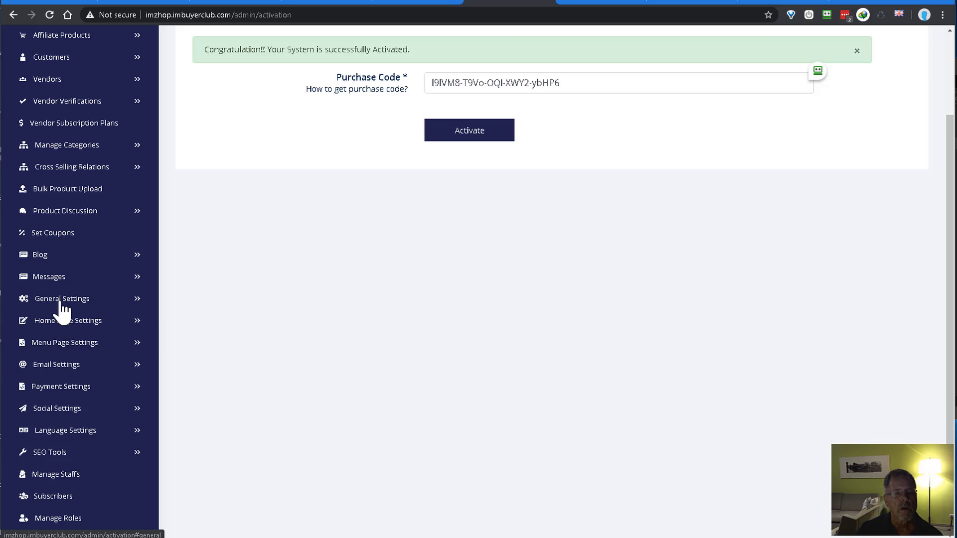
scroll(67, 277, "up", 3)
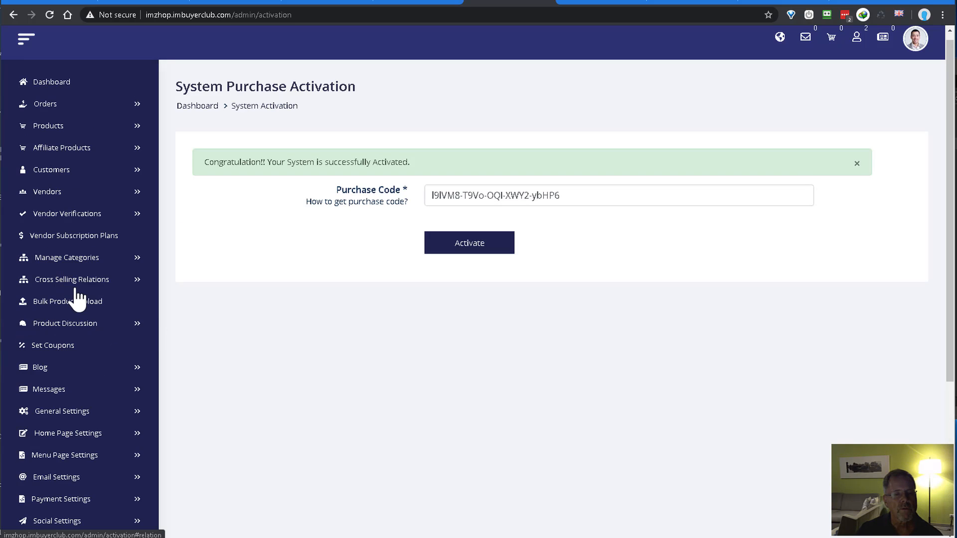